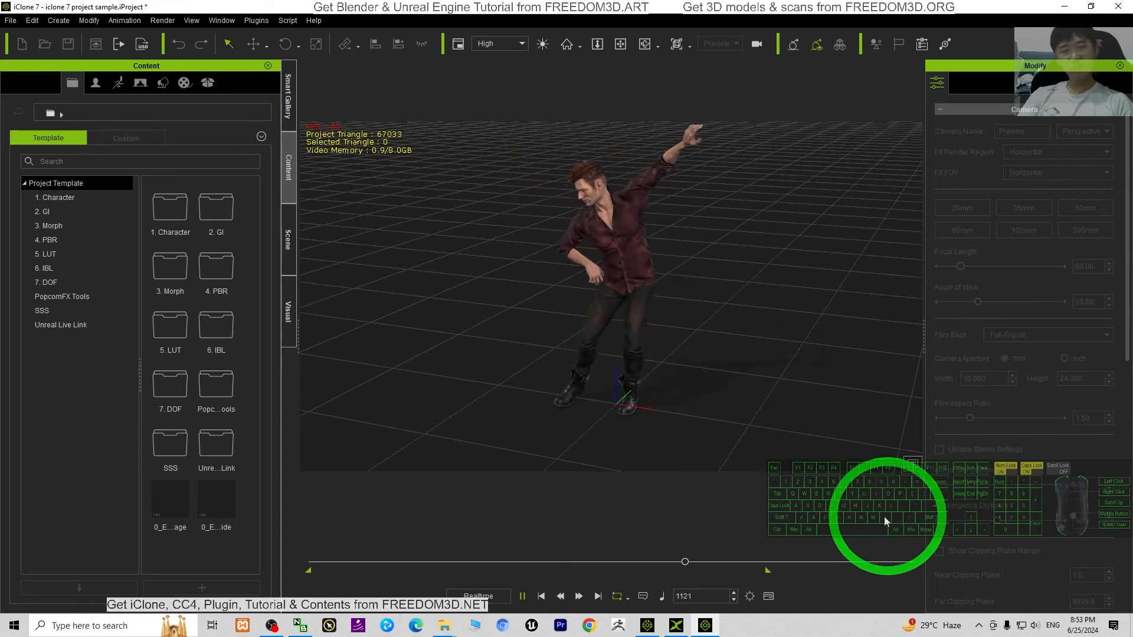
Compare the dance animations in the iClone 8 and iClone 7 sample projects, then minimise the windows to the desktop
left_click(648, 627)
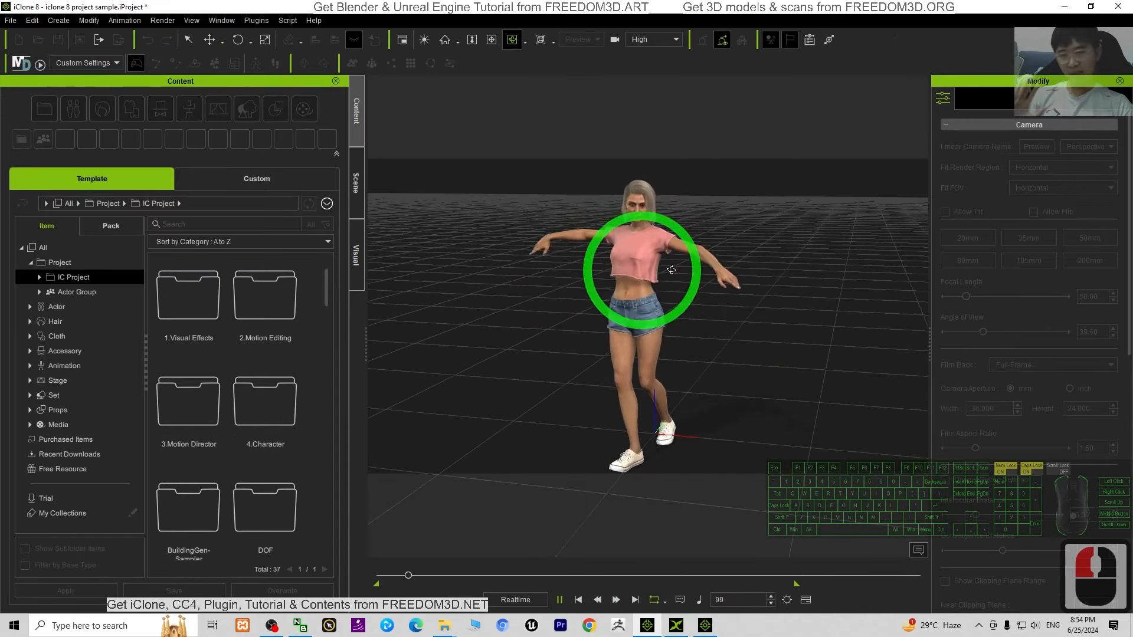
left_click(704, 625)
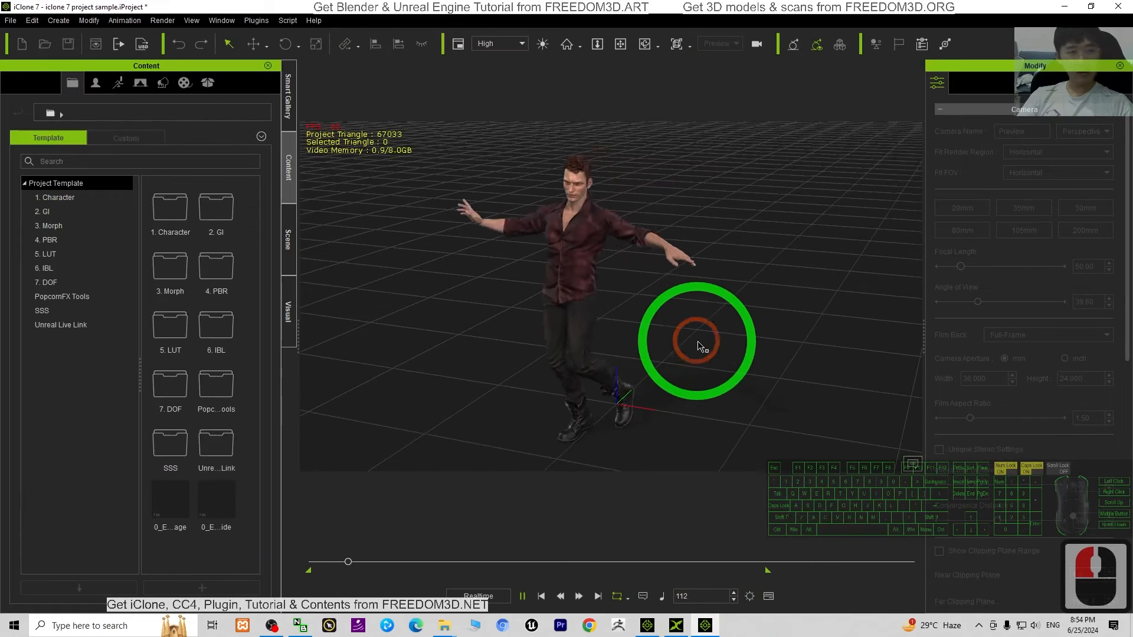
left_click(1056, 8)
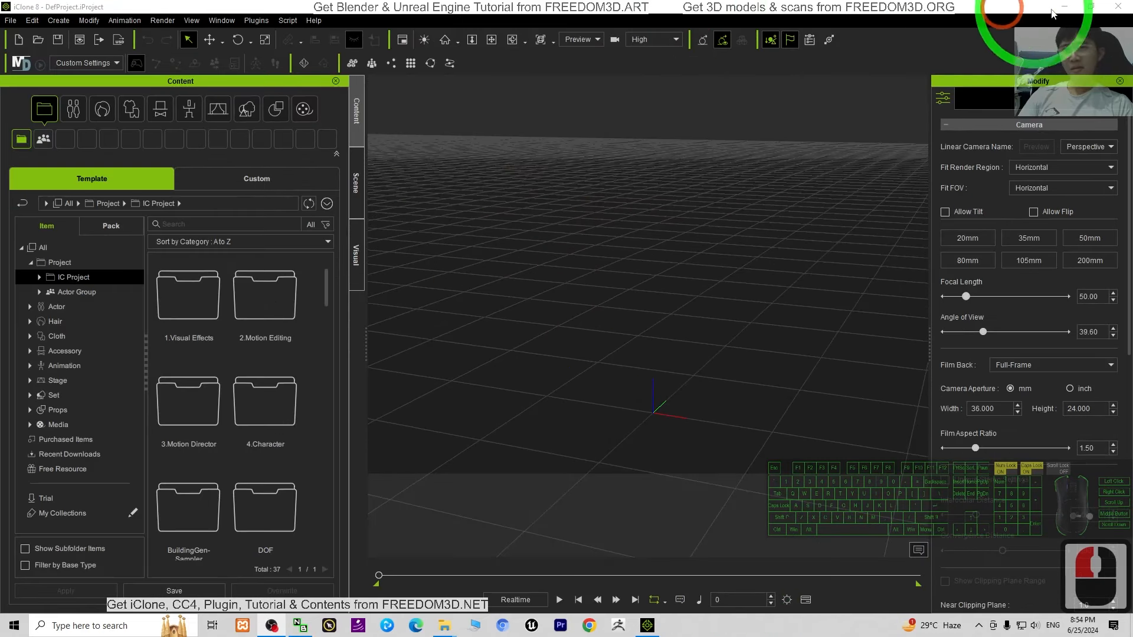
left_click(1053, 10)
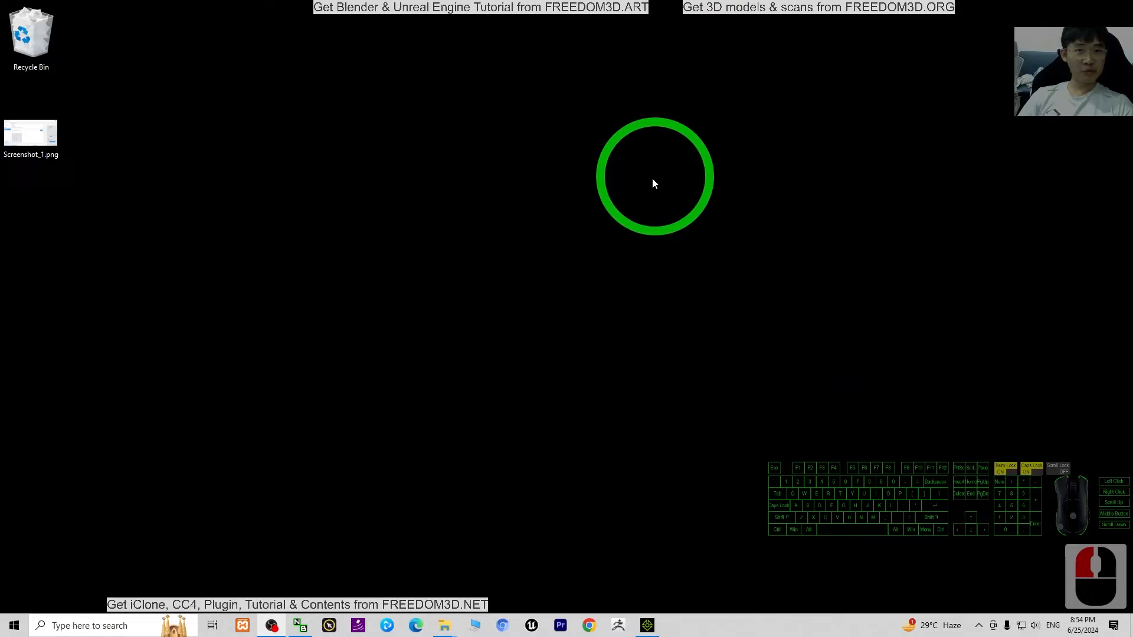
Switch to the empty iClone 8 project and expand the Actor > Character category of the template content
left_click(648, 627)
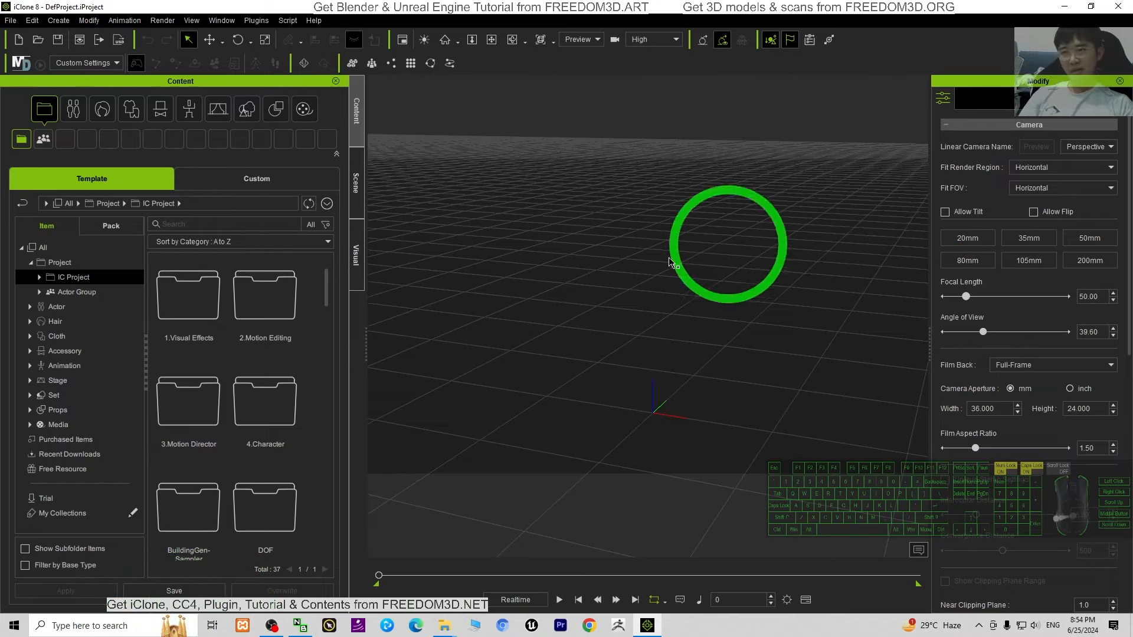
left_click(29, 307)
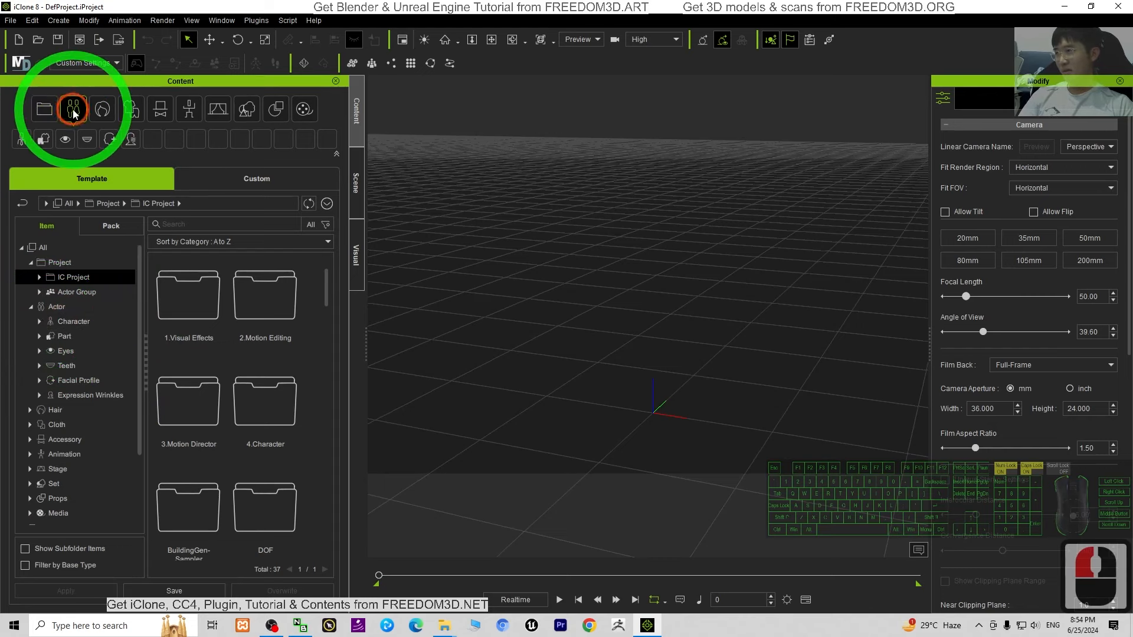
left_click(73, 108)
left_click(53, 308)
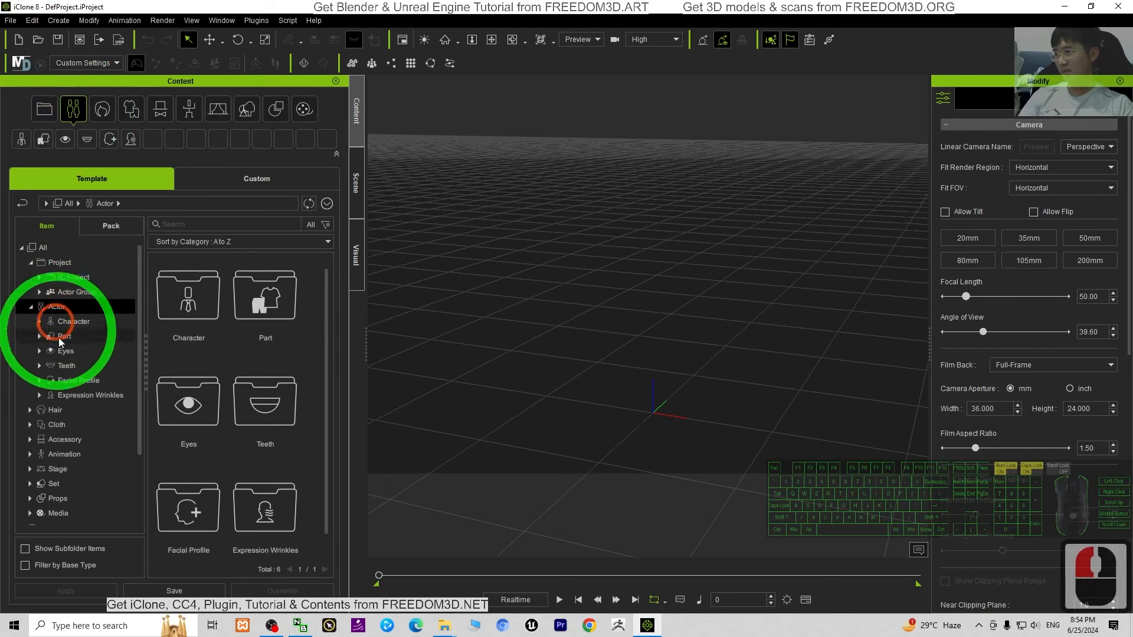
left_click(36, 320)
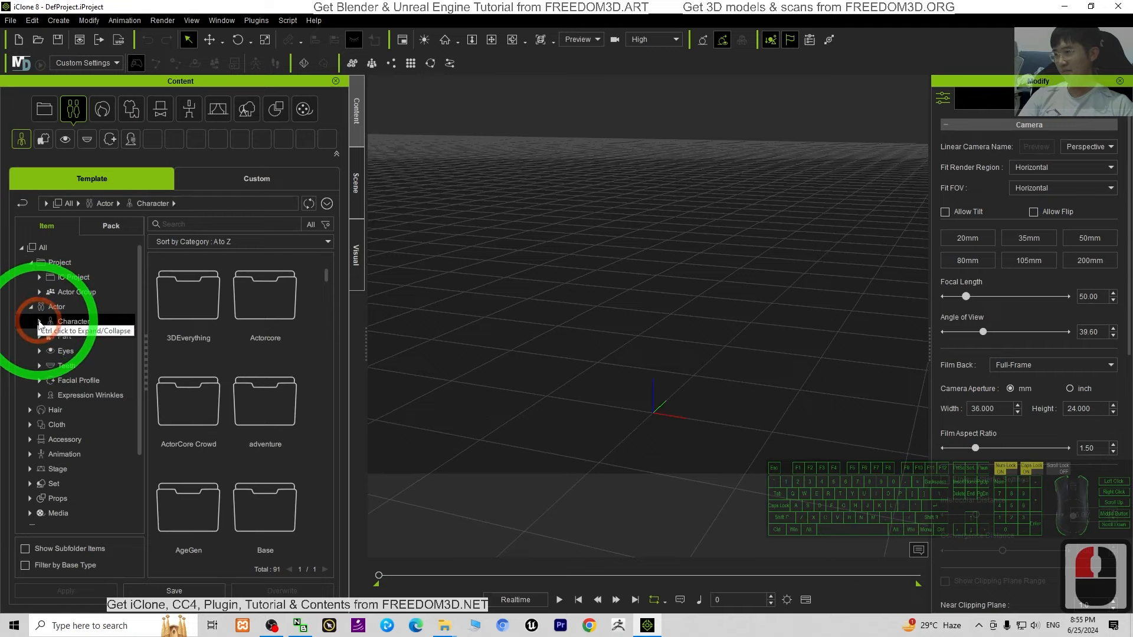
left_click(39, 322)
Load the CC4 Camila 1 character from the Clothed folder into the scene and frame it in the viewport
scroll(118, 394, "down", 3)
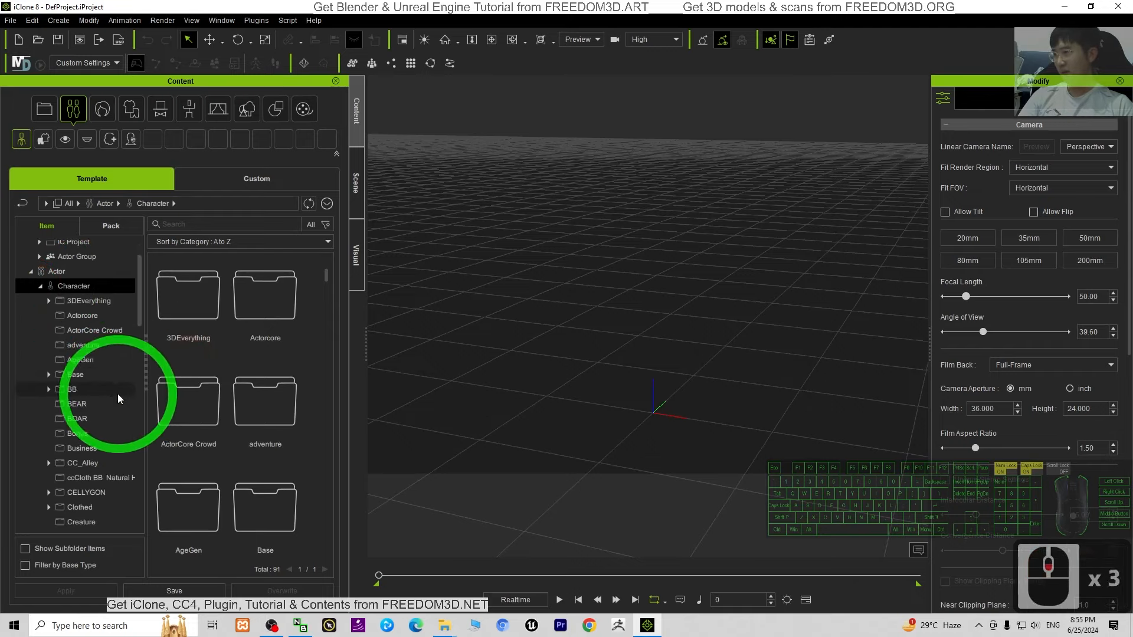
scroll(118, 394, "down", 20)
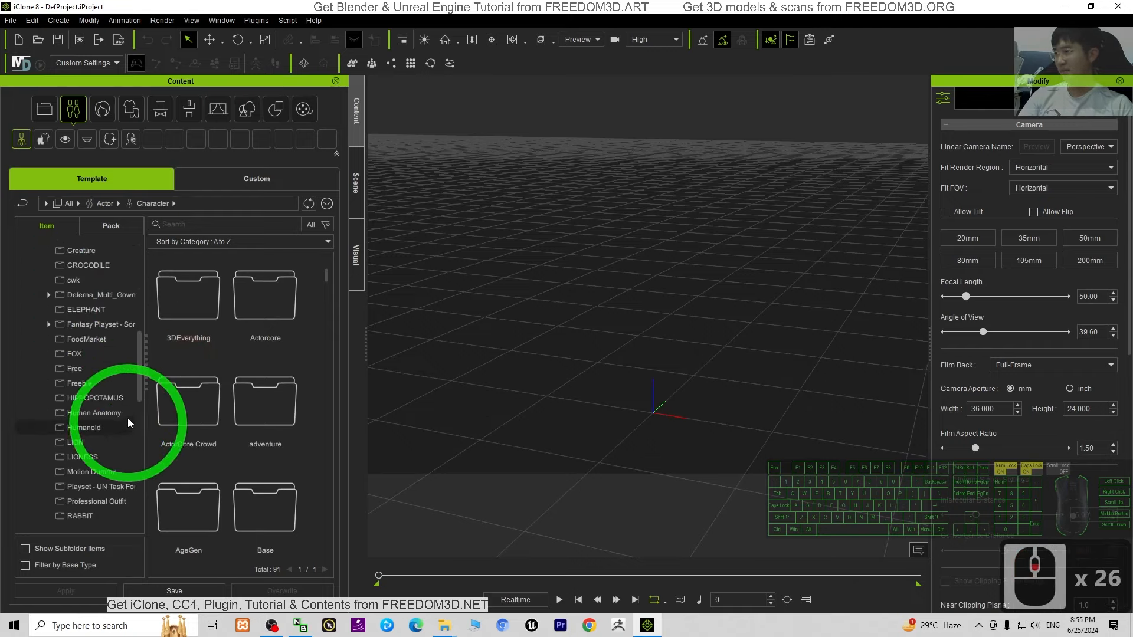
scroll(128, 417, "up", 9)
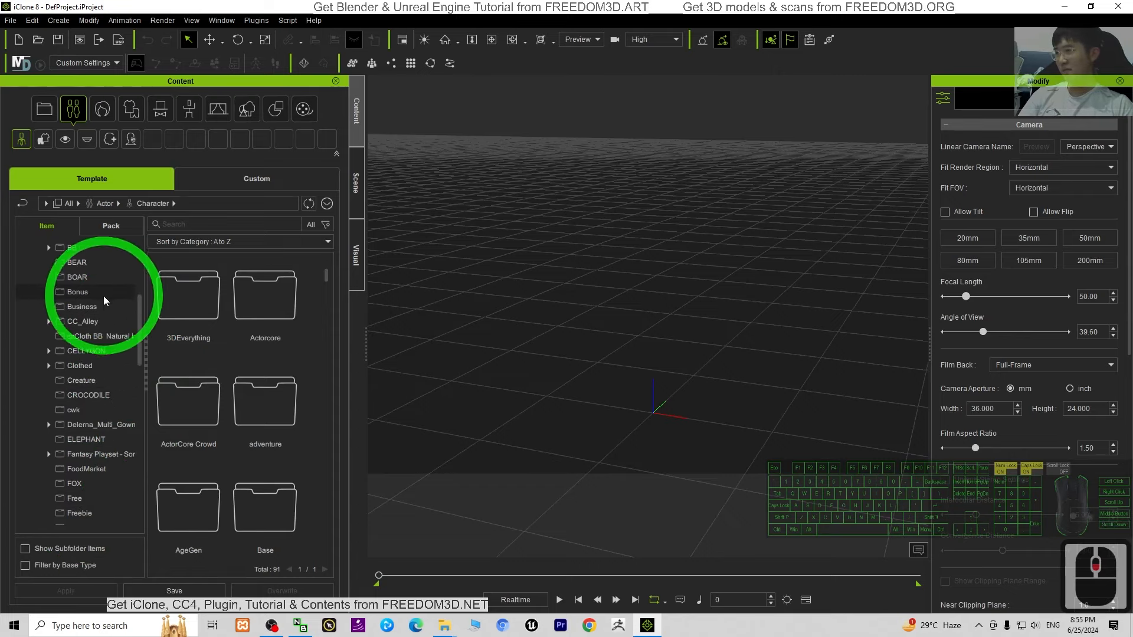
left_click(80, 367)
double_click(288, 283)
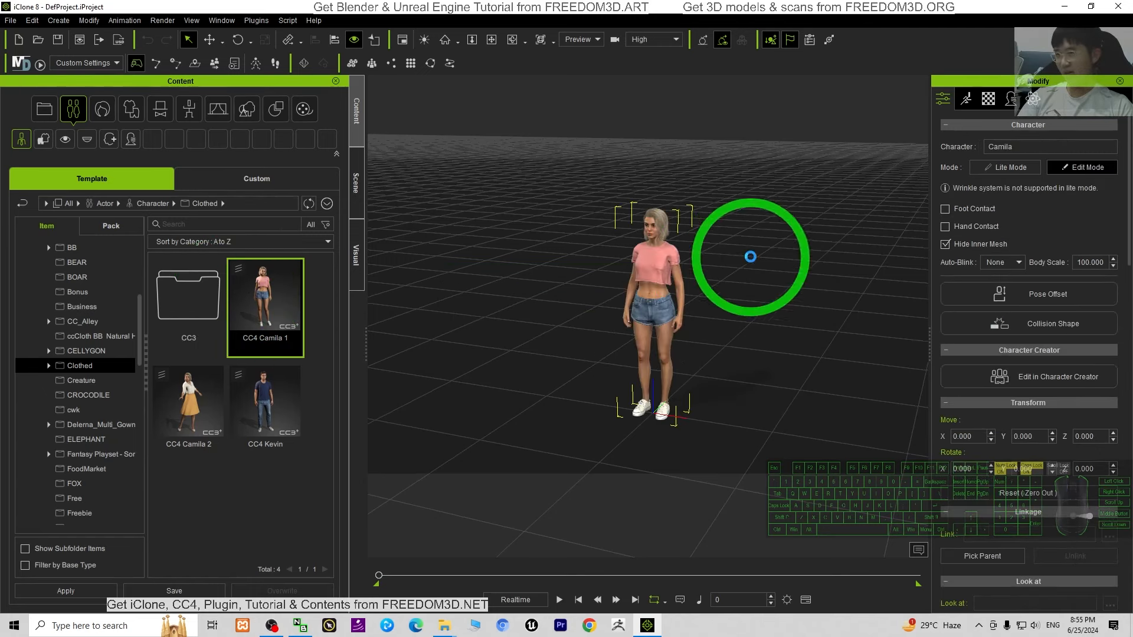
scroll(736, 305, "up", 2)
scroll(742, 307, "down", 1)
key("x")
mouse_move(740, 332)
left_mouse_down()
mouse_move(714, 329)
mouse_move(728, 334)
left_mouse_up()
key("c")
left_click_drag(590, 324, 589, 285)
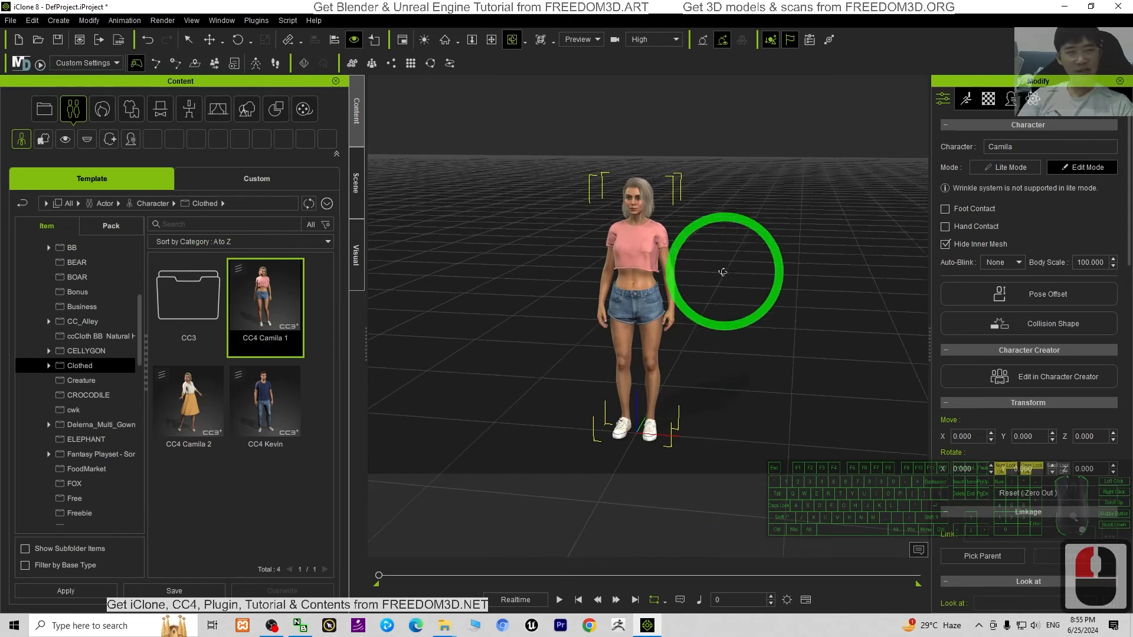
Expand the Animation > Motion category of the template content to show its motion folders
left_click(189, 109)
scroll(229, 423, "down", 4)
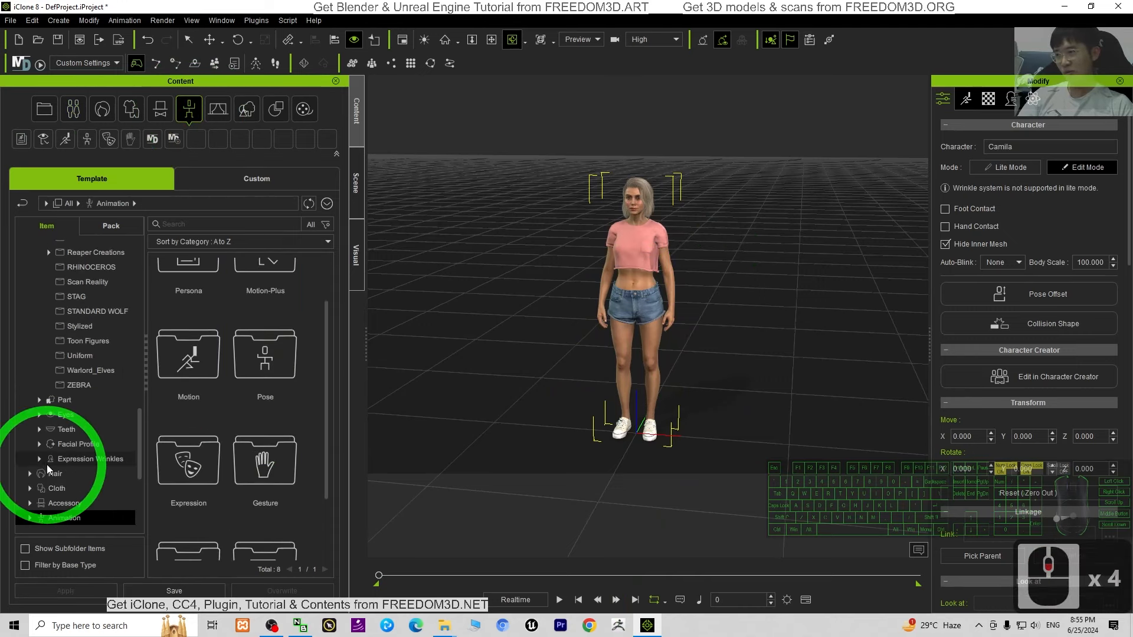
scroll(47, 465, "down", 7)
left_click(31, 435)
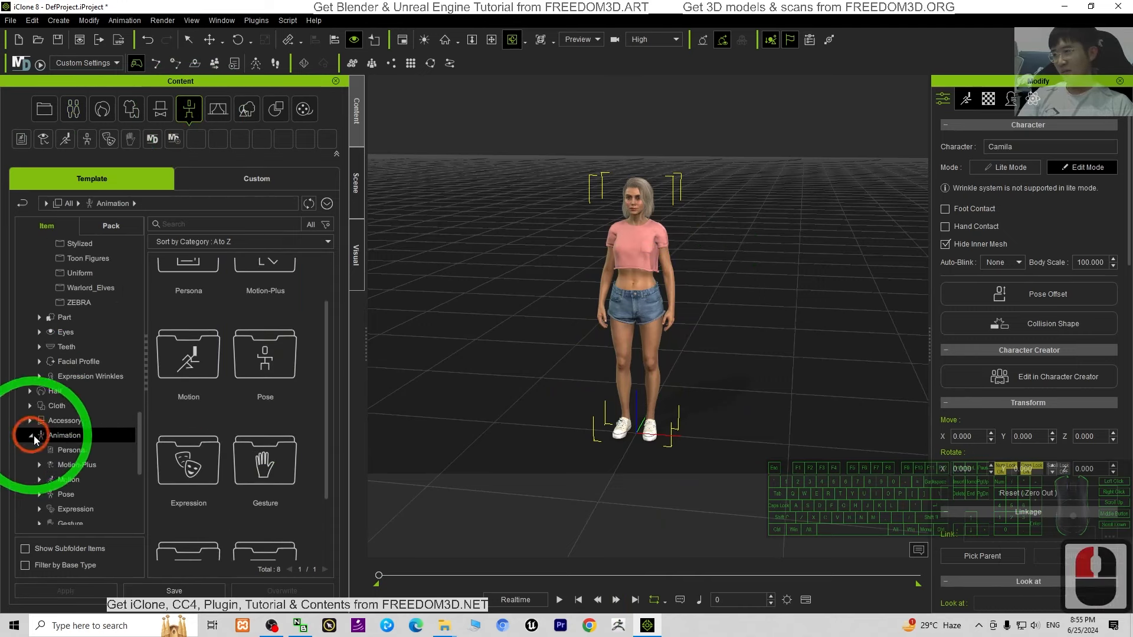
scroll(58, 457, "down", 5)
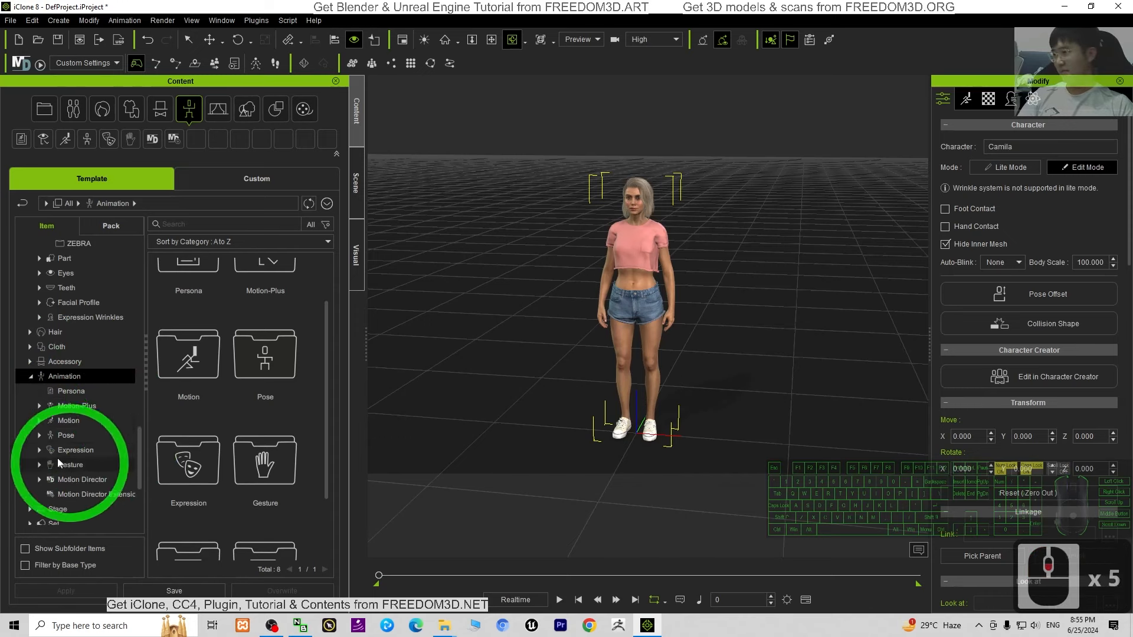
left_click(35, 420)
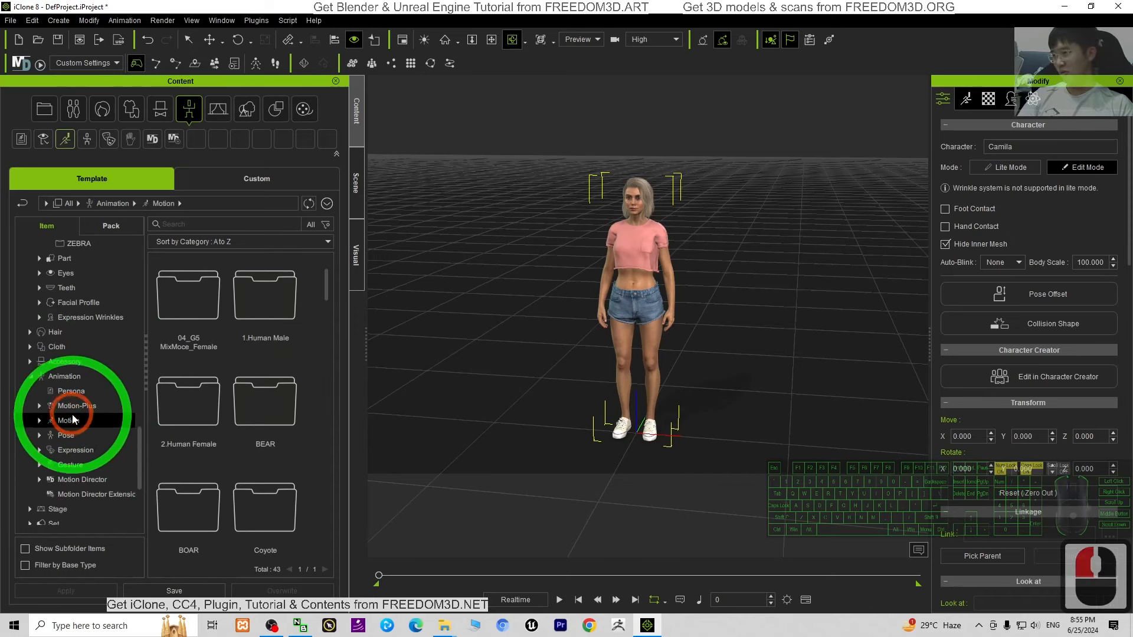
left_click(33, 422)
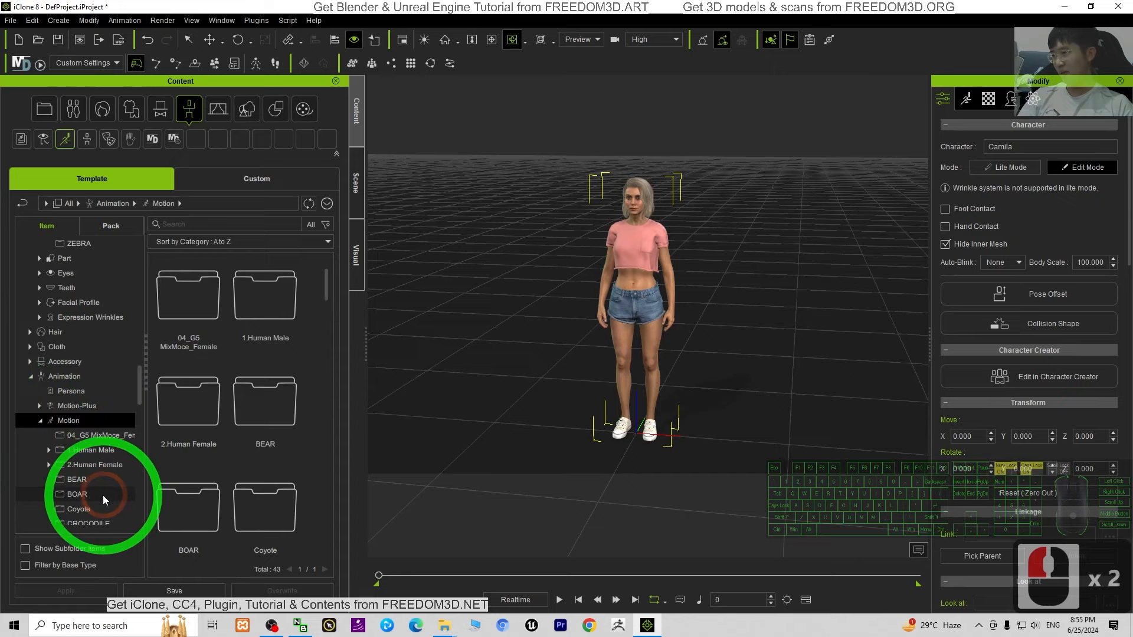
Apply the Air Dance motion from the 2.Human Female > Perform folder to the Camila character
left_click(93, 466)
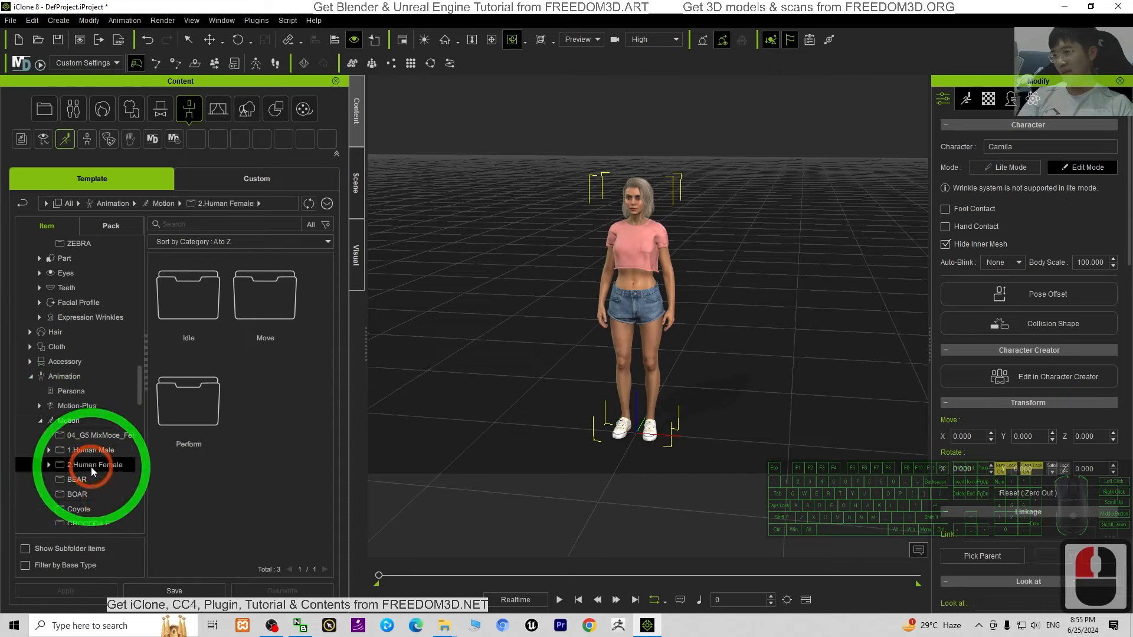
left_click(194, 398)
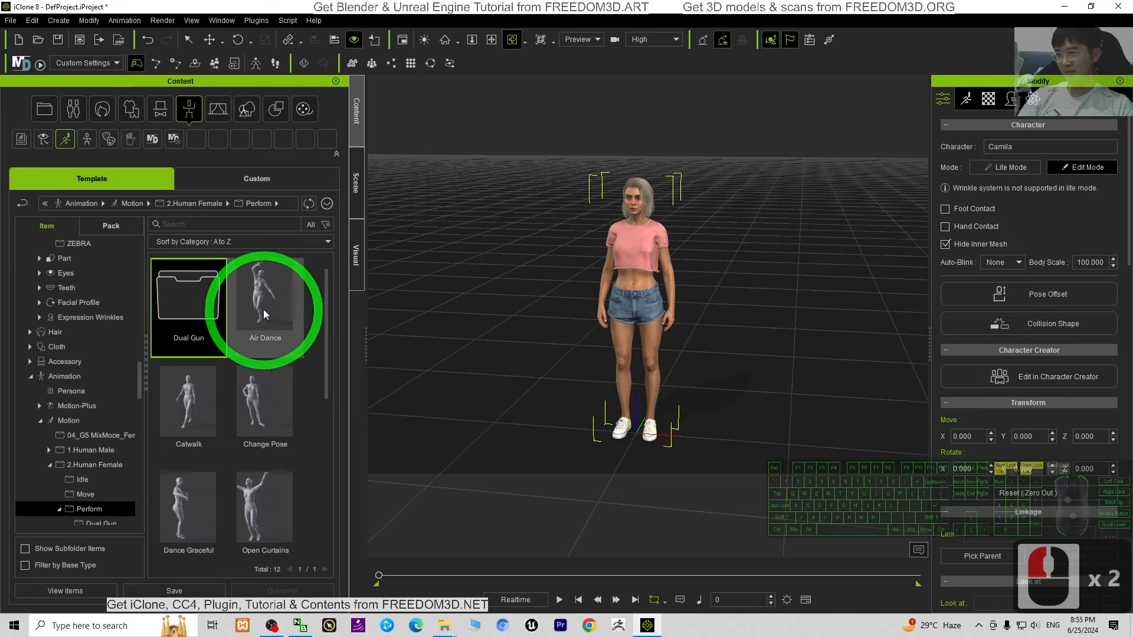
left_click_drag(254, 292, 638, 266)
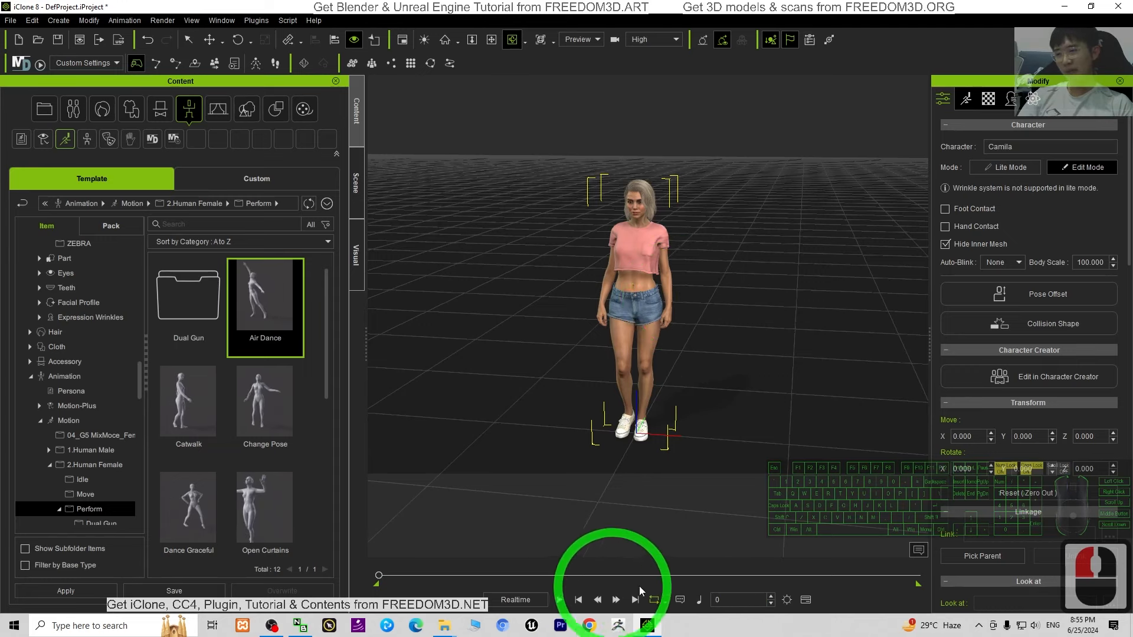
Preview the character's dance motion in the viewport and return to the first frame
left_click(558, 598)
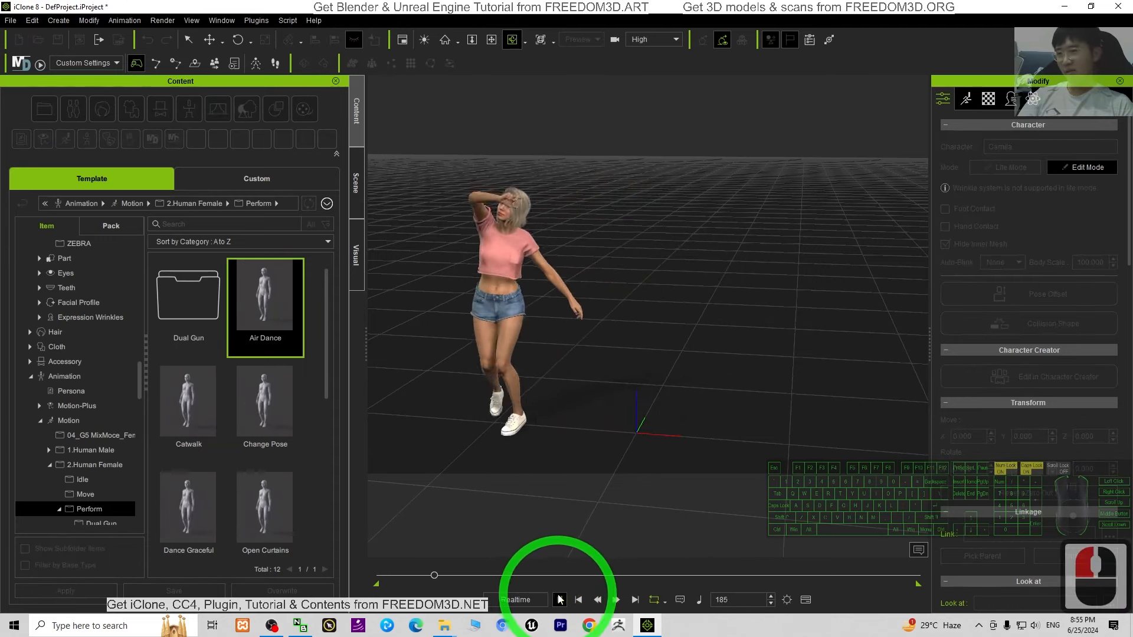
left_click(577, 599)
left_click(578, 601)
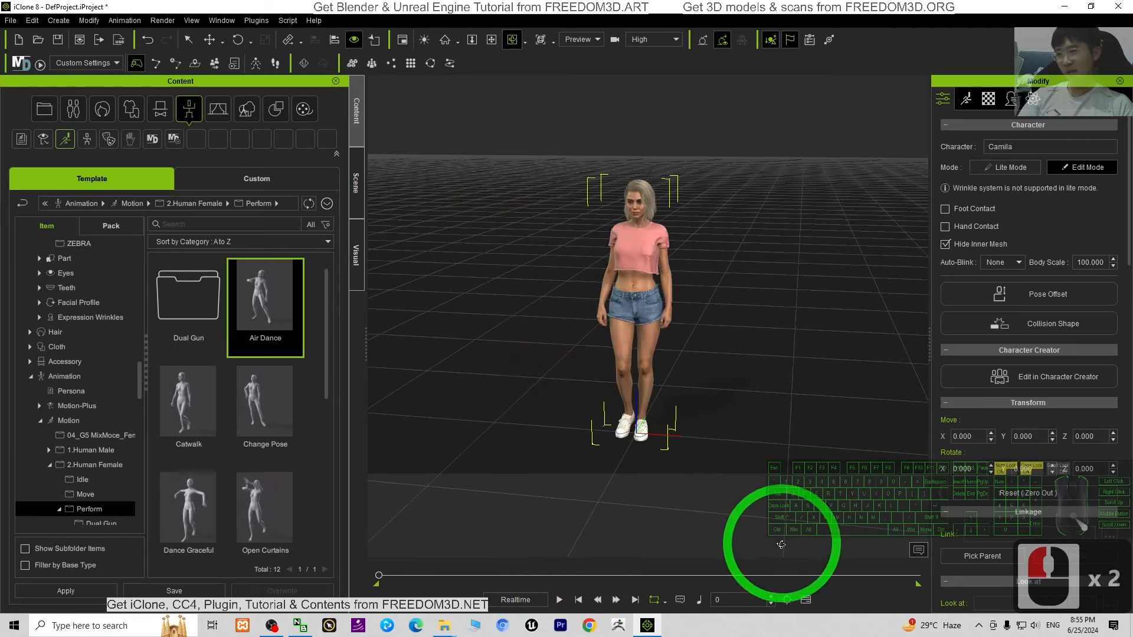
Switch to the workspace that shows the Timeline, Curve Editor and Animation Layer, and close the Curve Editor
left_click(222, 20)
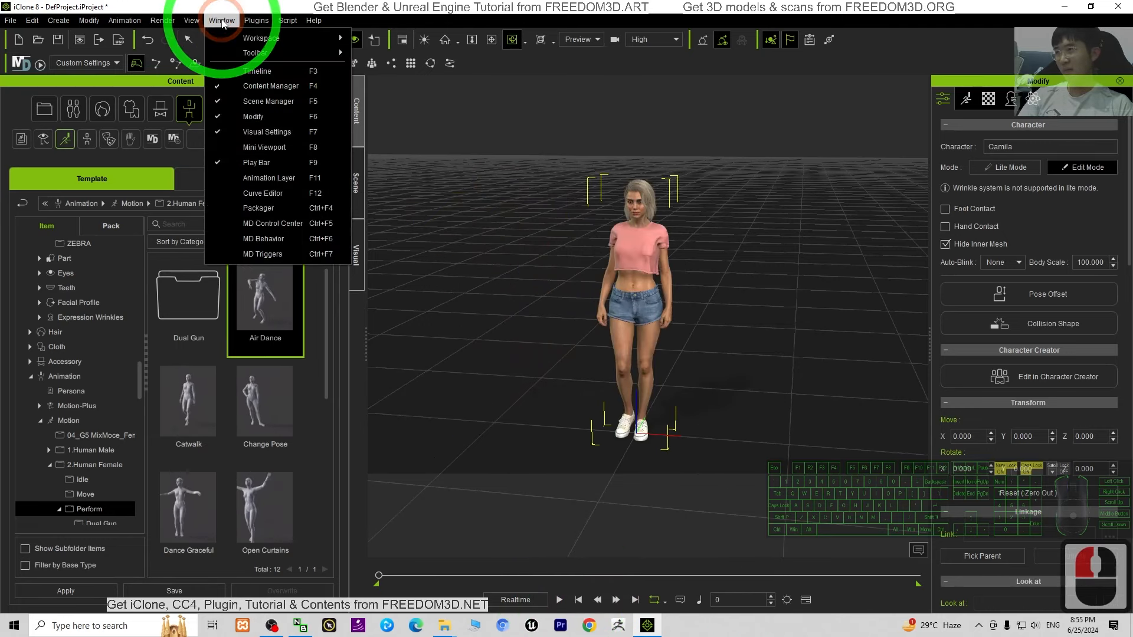
mouse_move(261, 38)
left_click(441, 59)
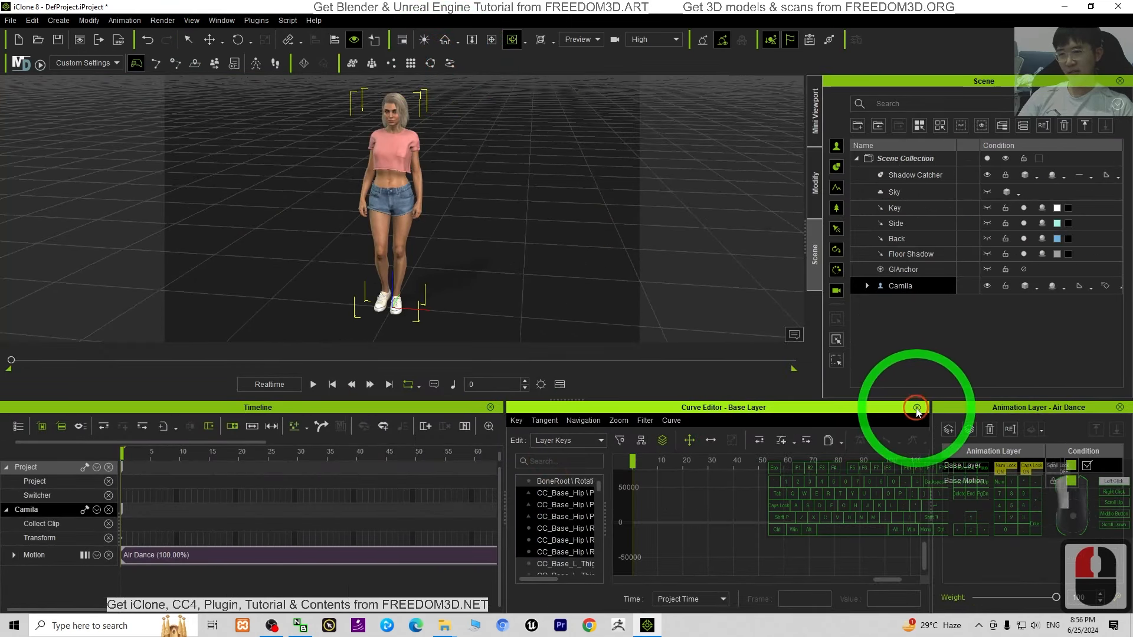
left_click(917, 408)
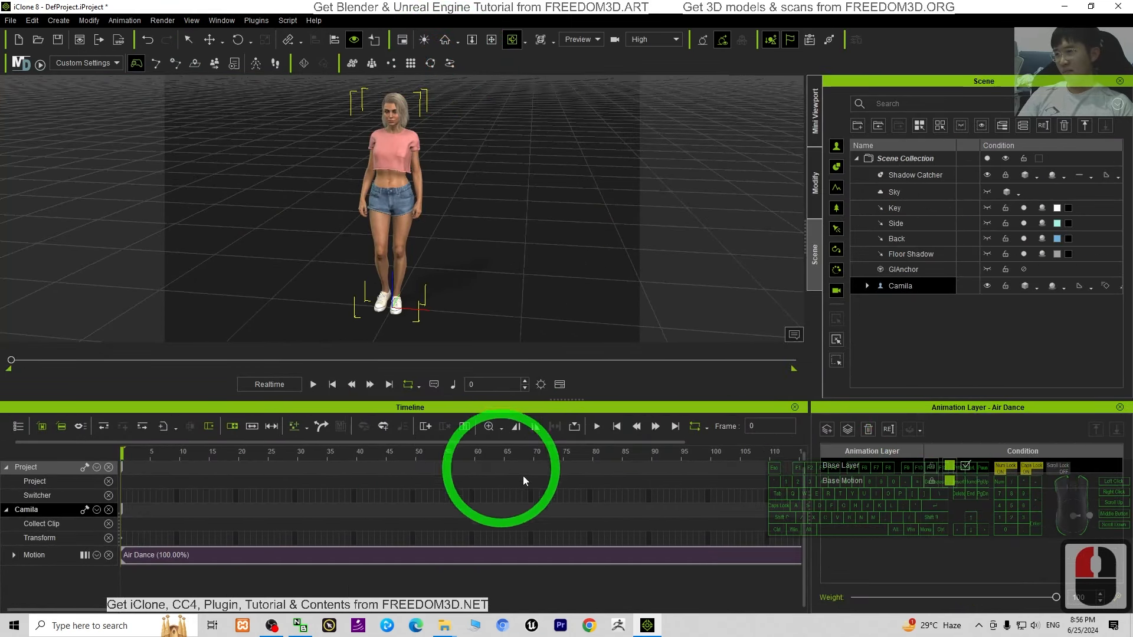
Shorten the project's playback range so its end marker matches the end of the Air Dance clip
left_click(501, 429)
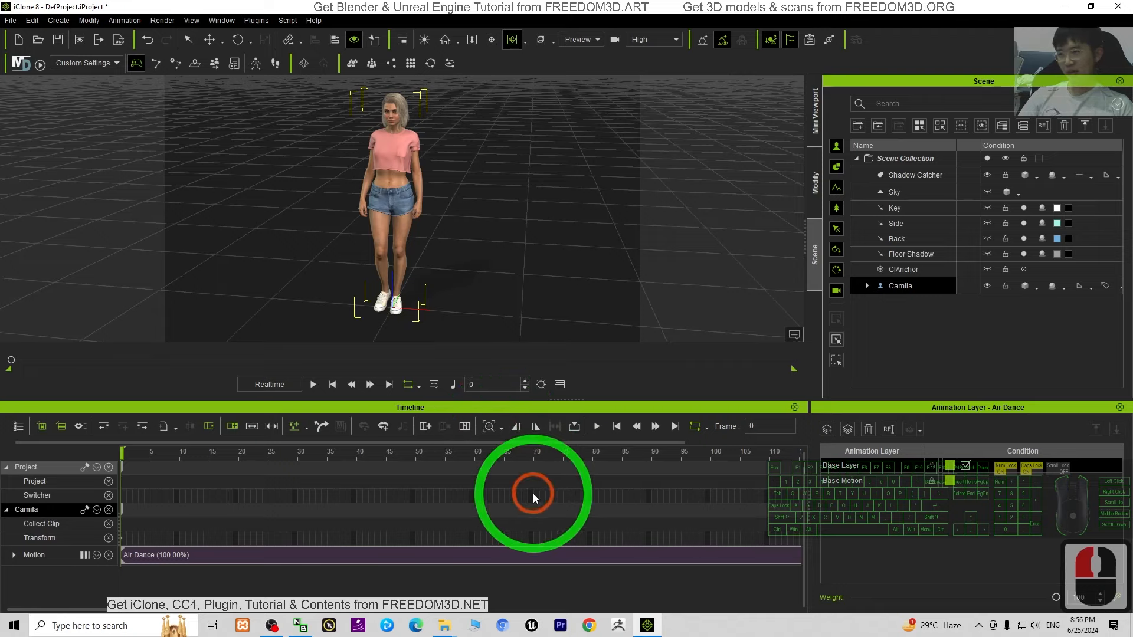
left_click_drag(164, 612, 354, 621)
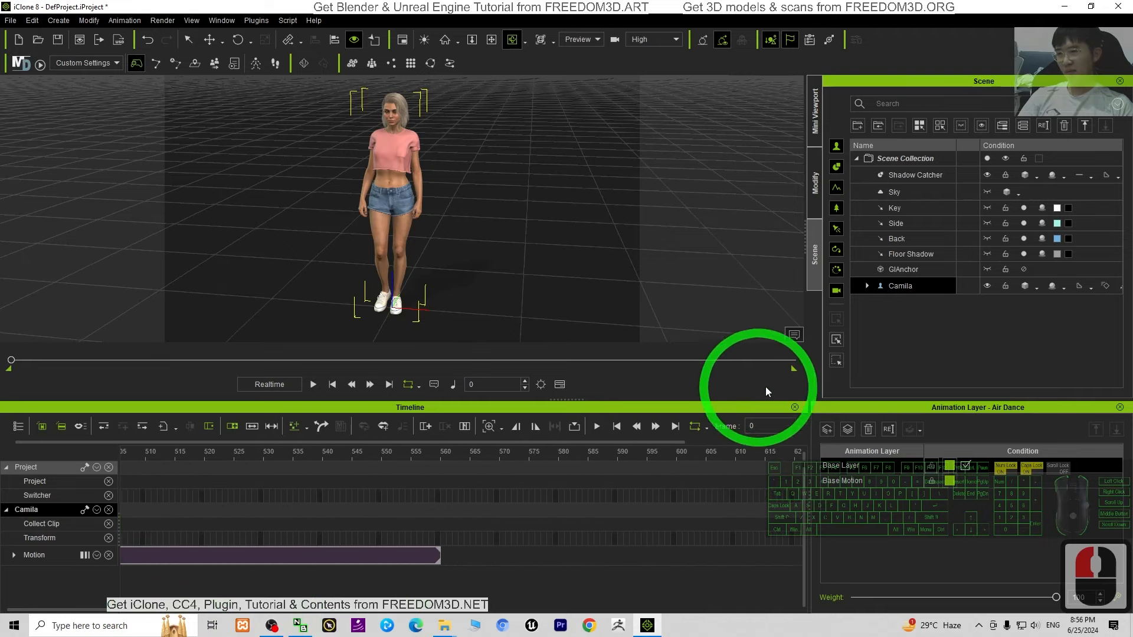
left_click_drag(793, 368, 559, 368)
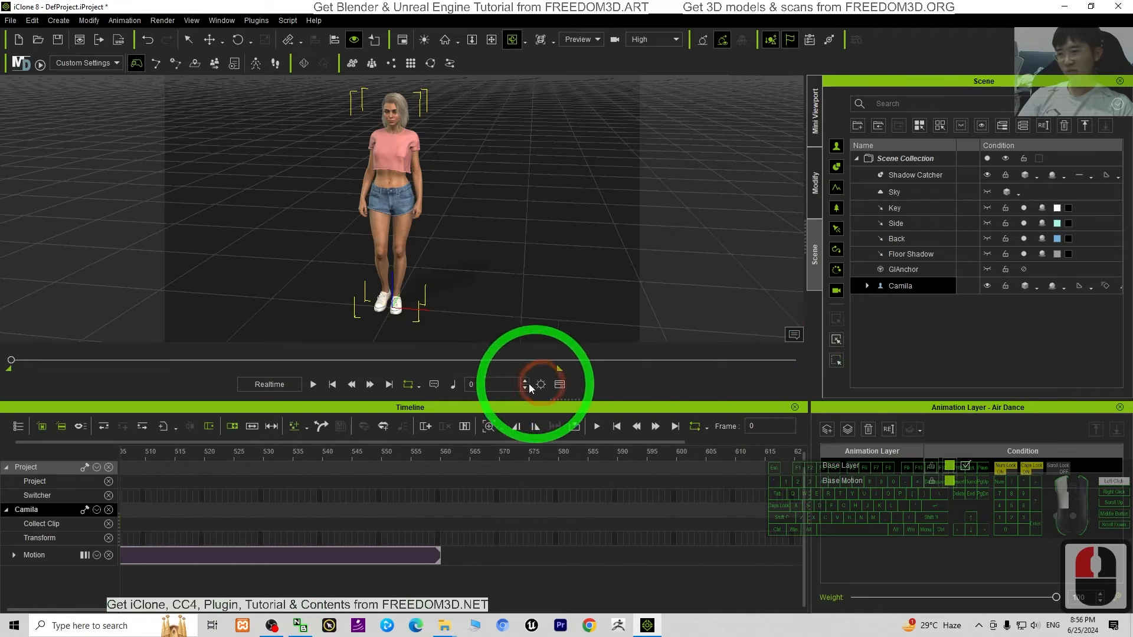
mouse_move(406, 385)
left_mouse_down()
mouse_move(229, 382)
mouse_move(254, 385)
left_mouse_up()
left_click_drag(420, 453, 417, 449)
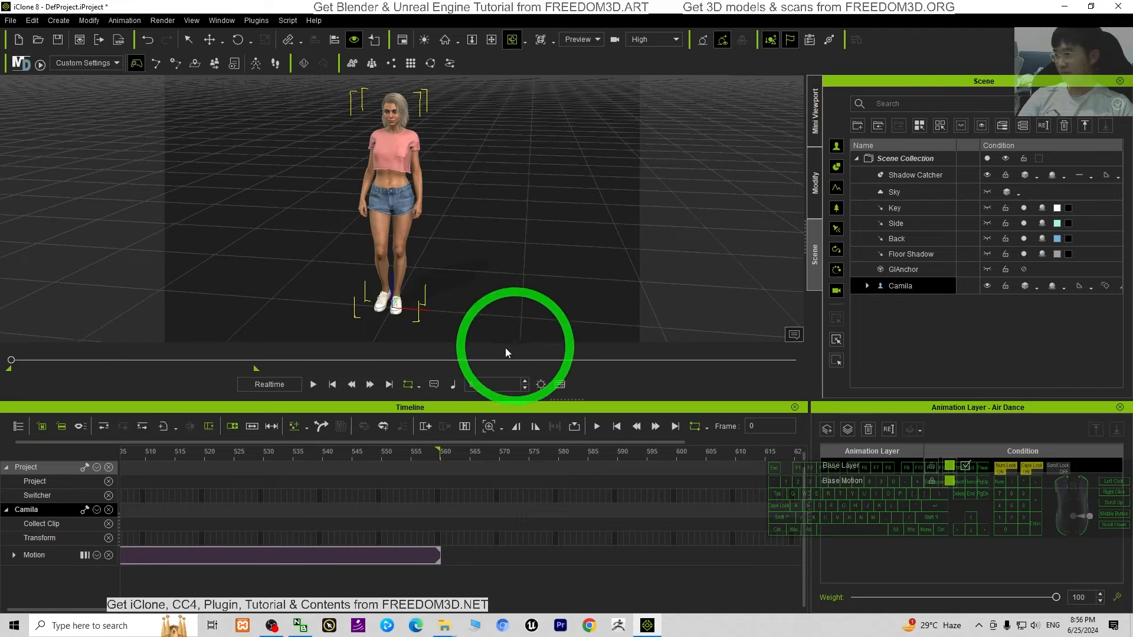
Play the shortened dance range from the start to check it, and return to the first frame
left_click(333, 386)
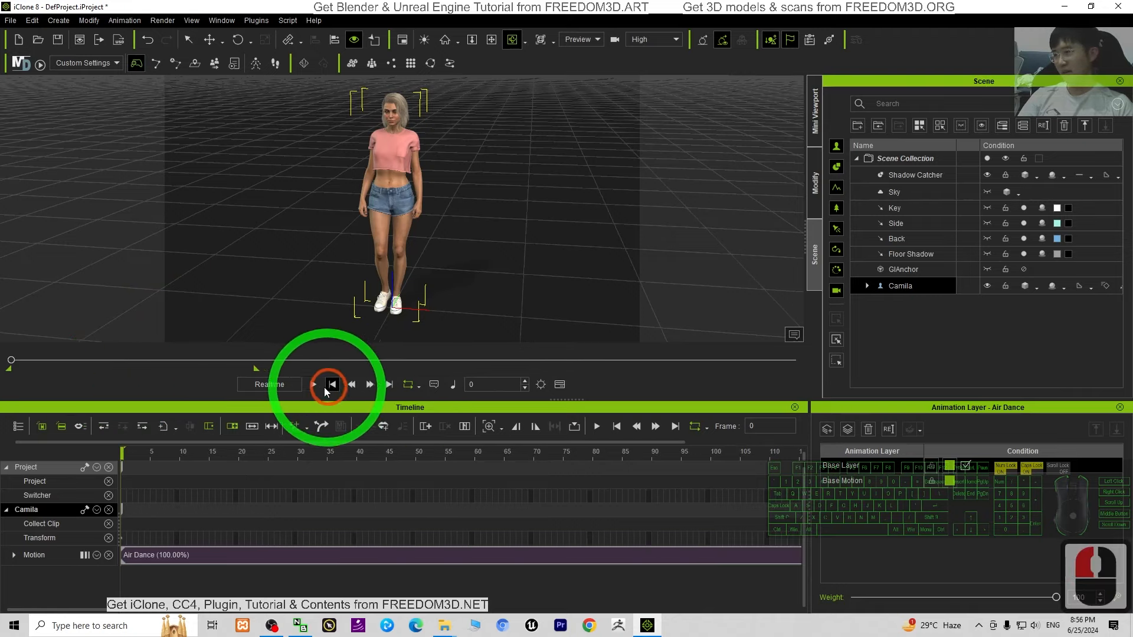
left_click(315, 385)
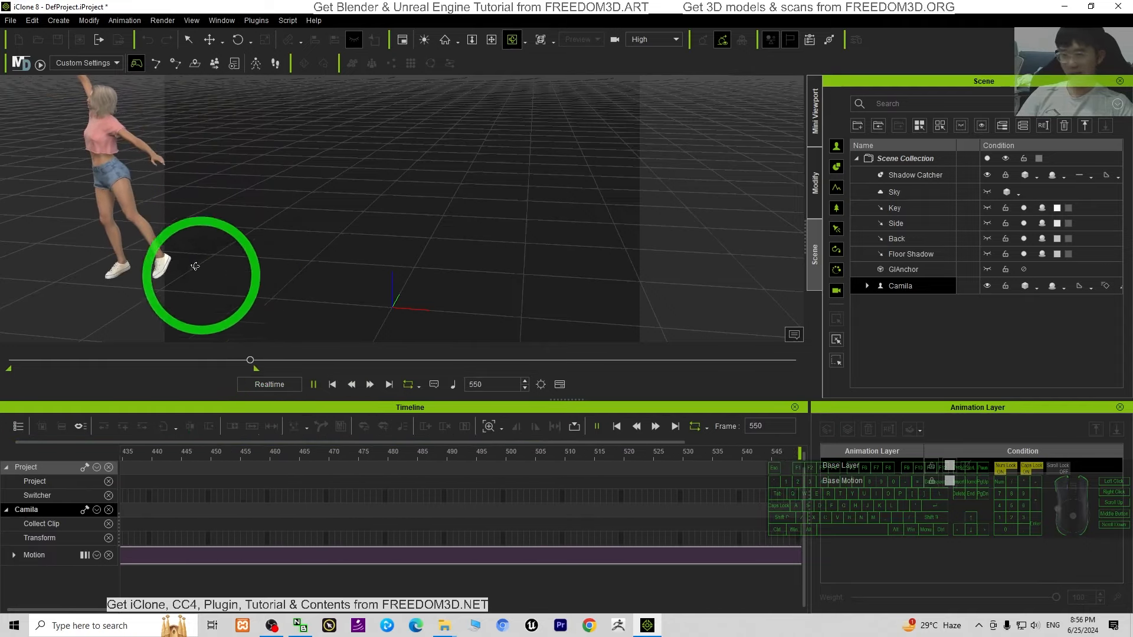
left_click(332, 384)
left_click(332, 386)
Set up an FBX export of the character with the Maya preset, frame range 0 to 560 and embedded textures
left_click_drag(515, 5, 674, 72)
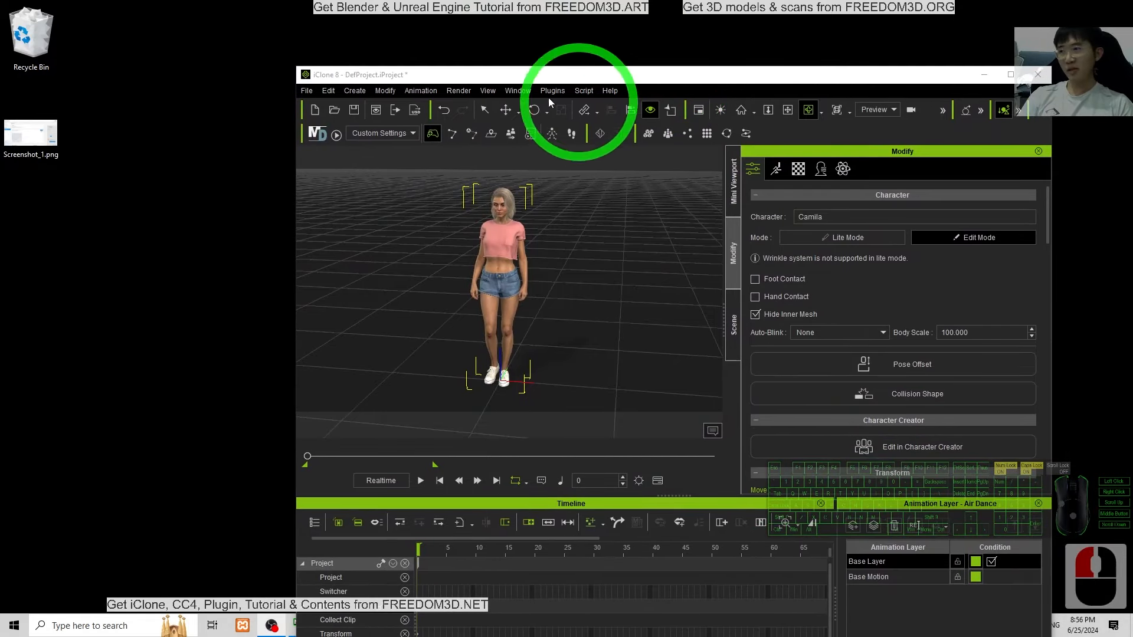
left_click(307, 91)
left_click(346, 186)
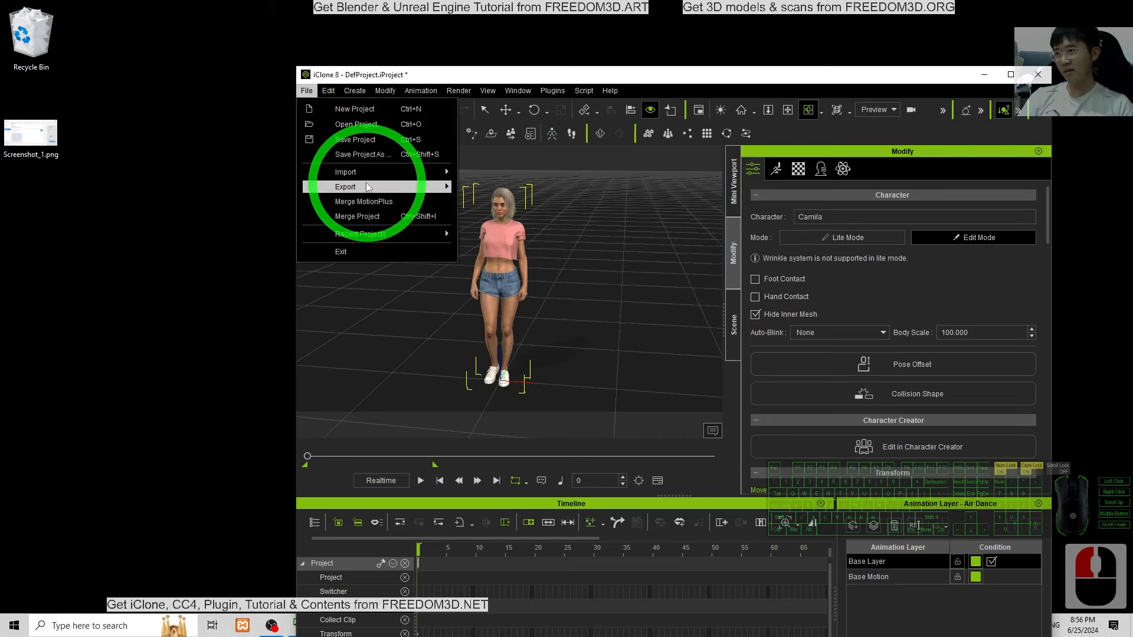
left_click(507, 204)
left_click(365, 220)
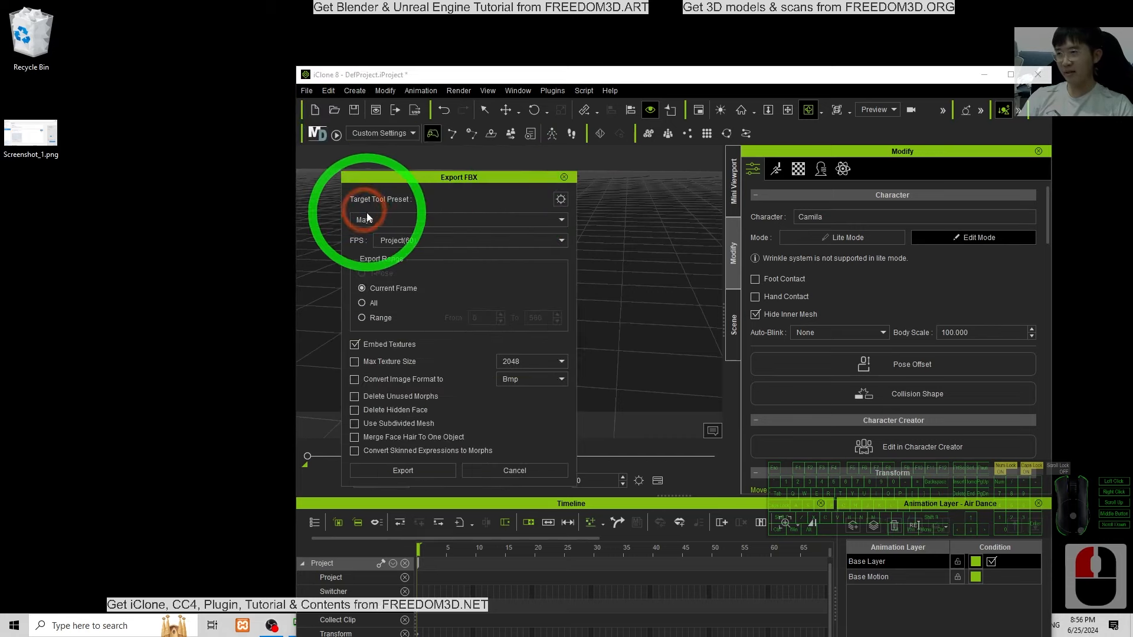
left_click(364, 234)
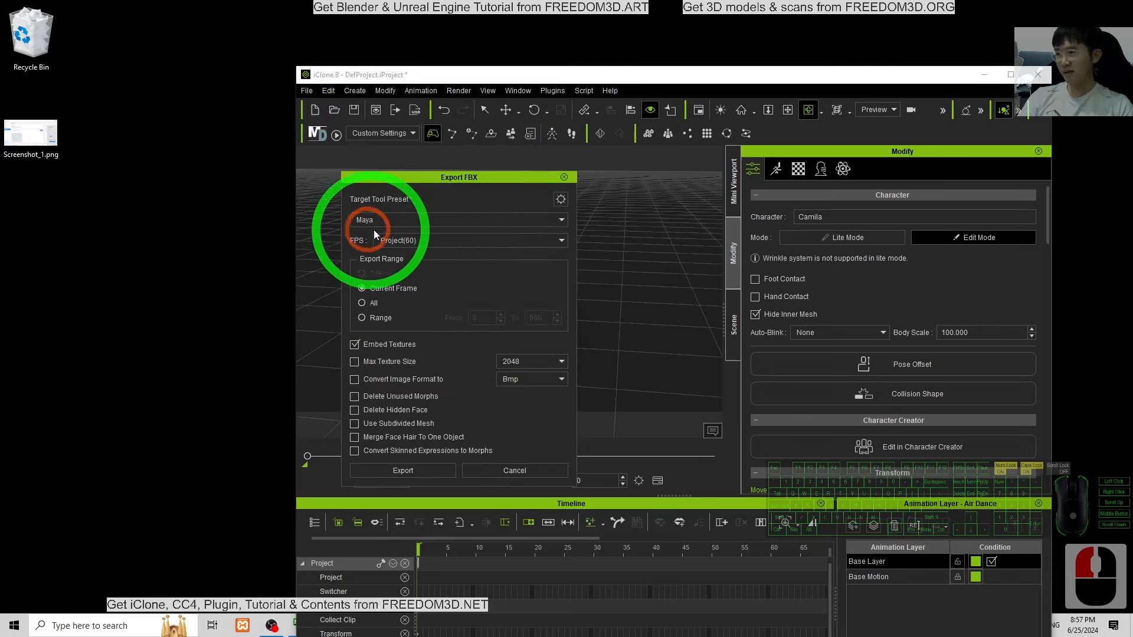
left_click(373, 319)
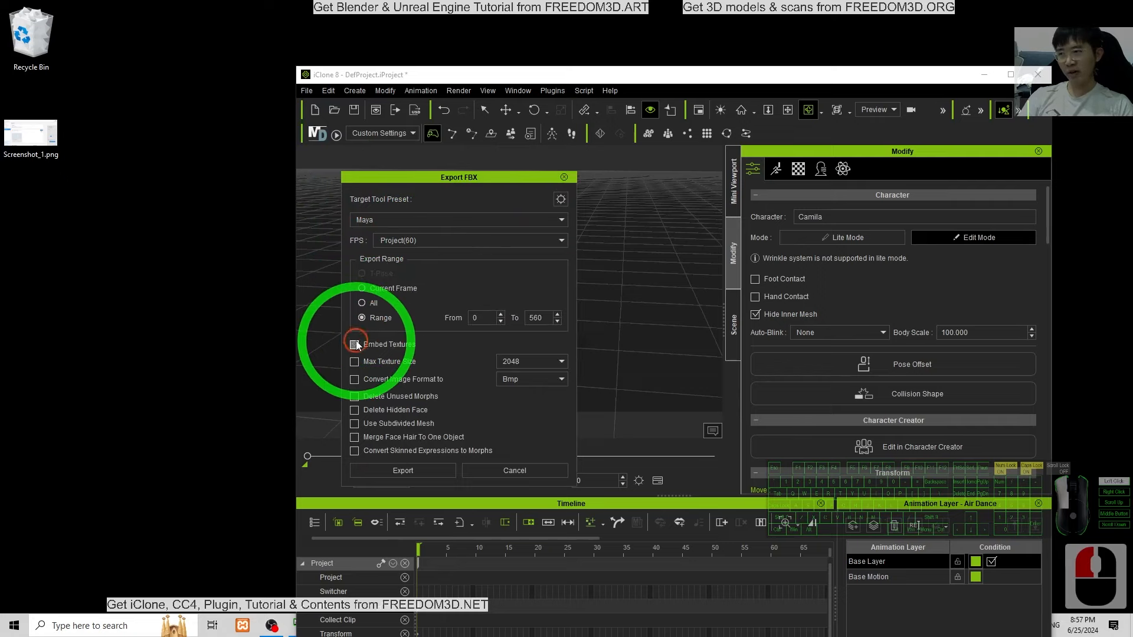
left_click(355, 345)
left_click(354, 344)
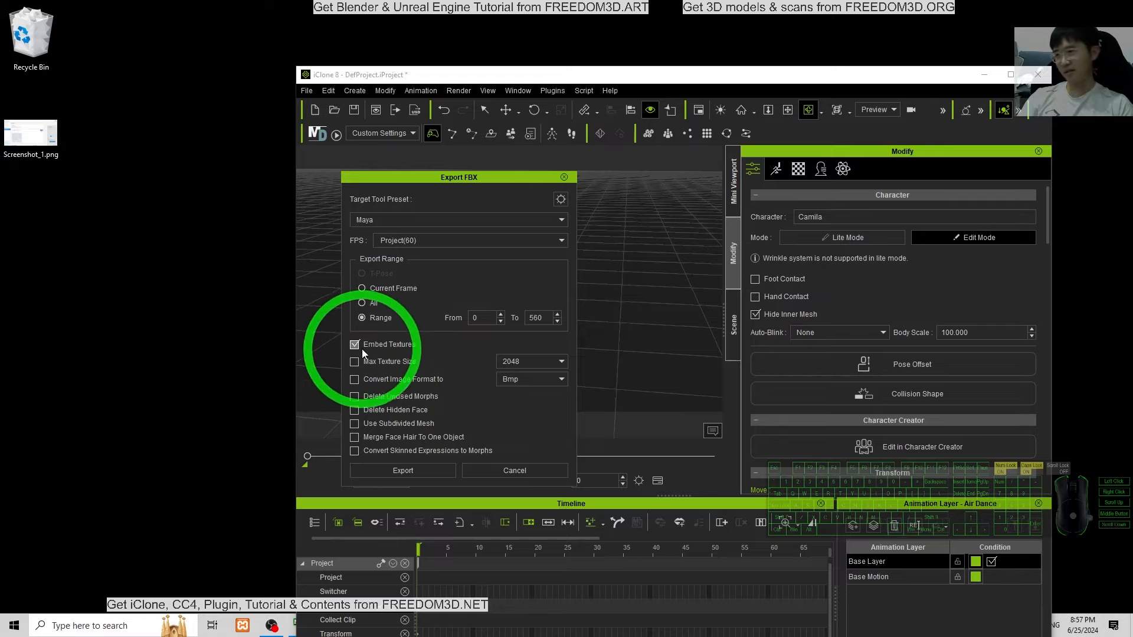
Export the animated character to the Desktop as an FBX file named "air dance"
left_click(390, 471)
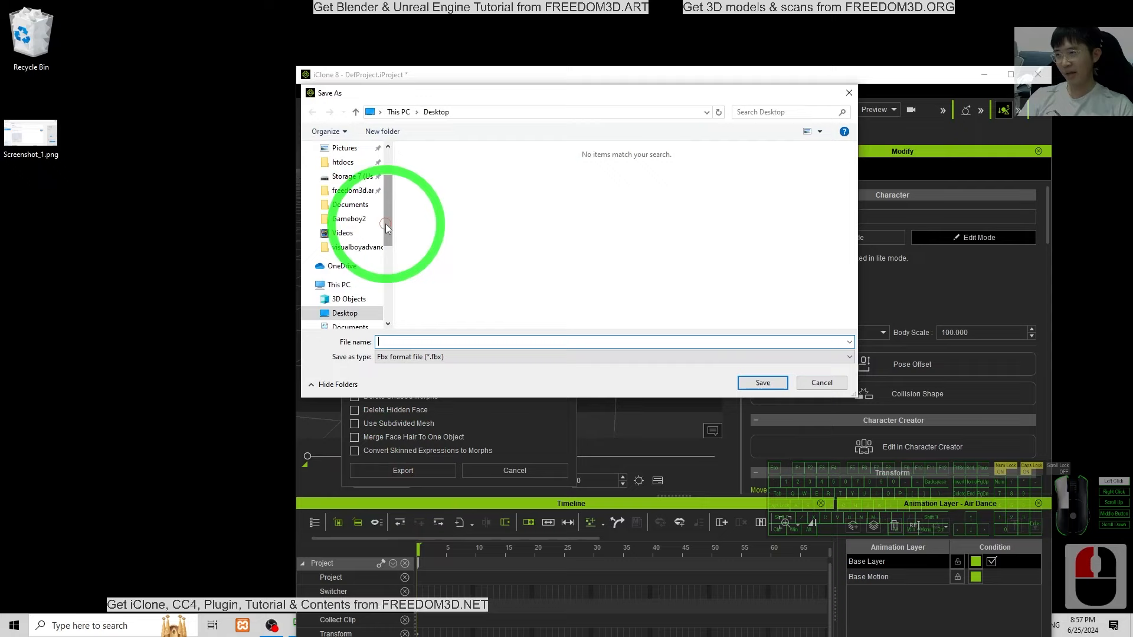
scroll(384, 224, "up", 2)
left_click(353, 177)
left_click(347, 175)
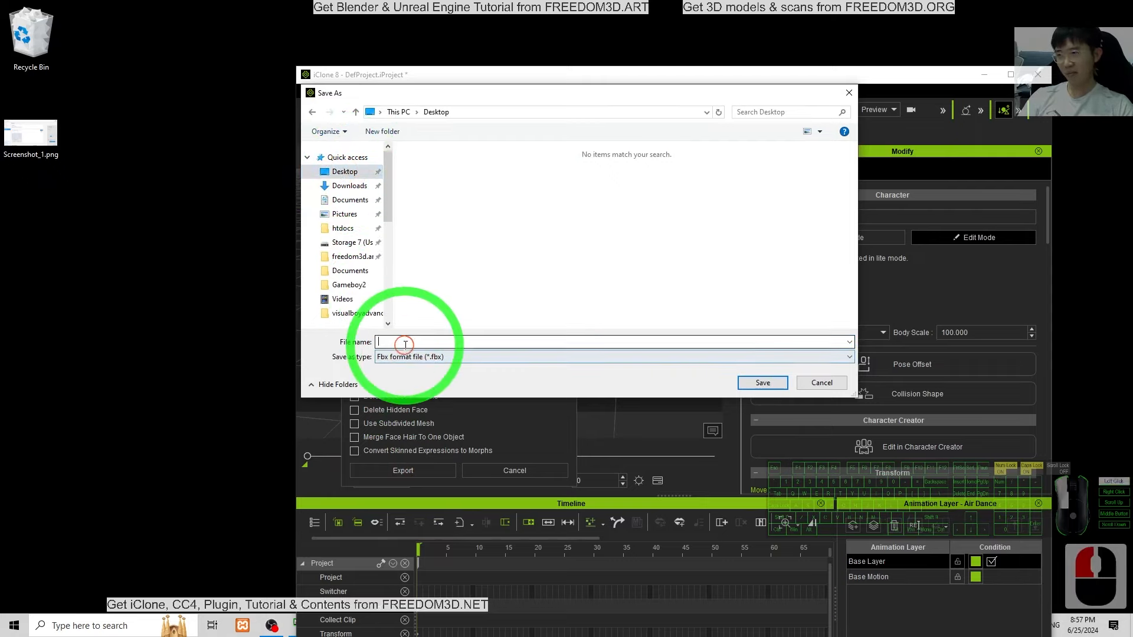
left_click(428, 342)
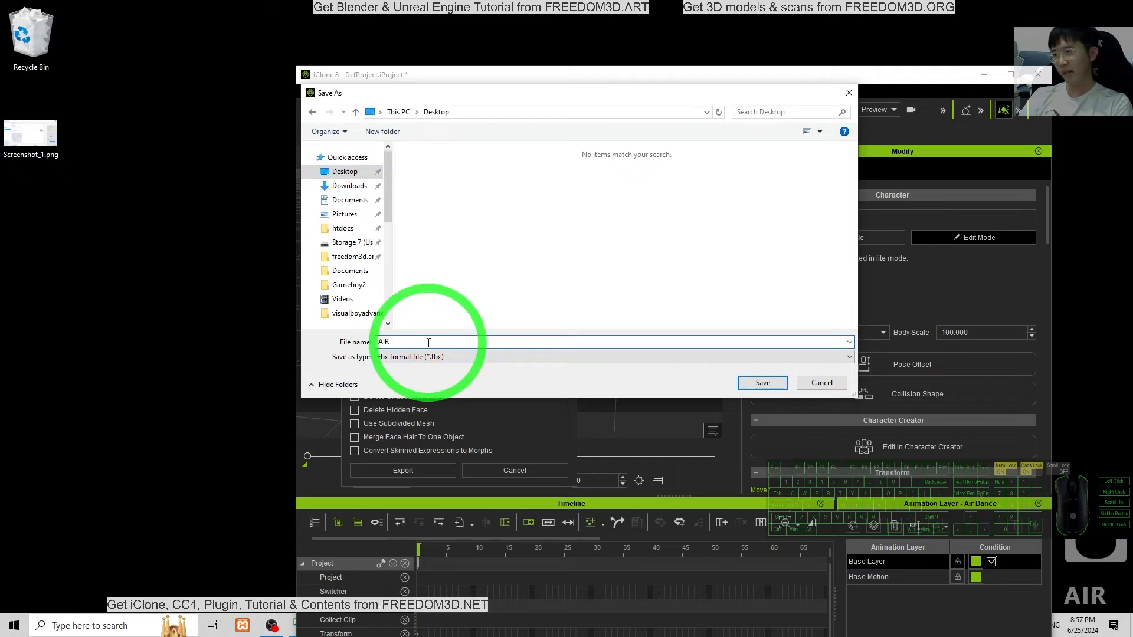
key("BackSpace")
key("BackSpace")
key("Caps_Lock")
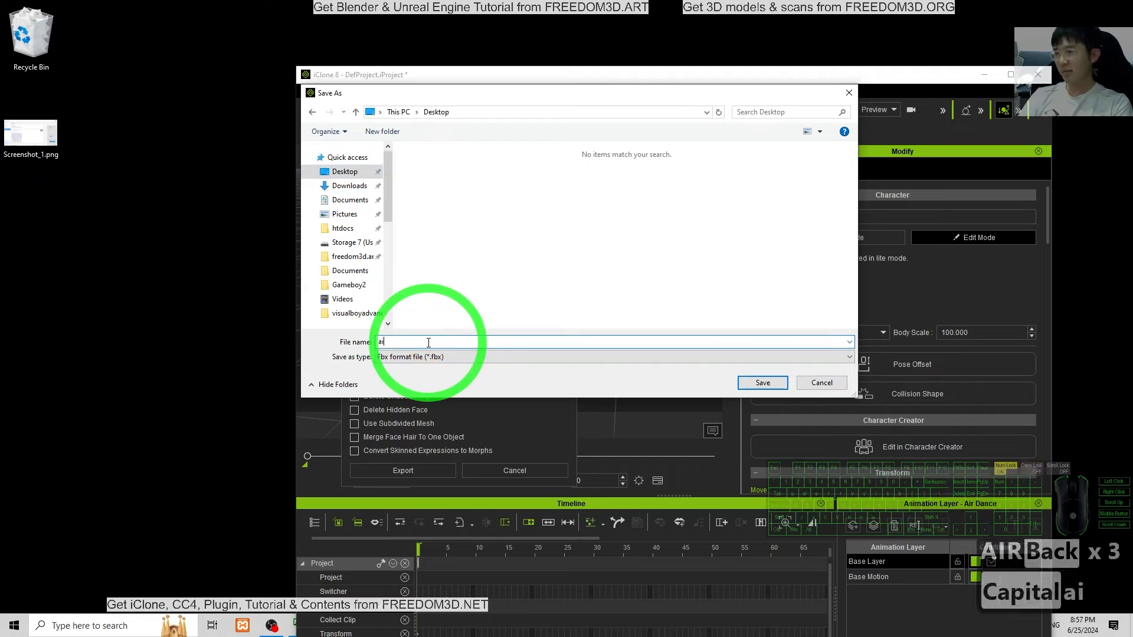
type("air dance")
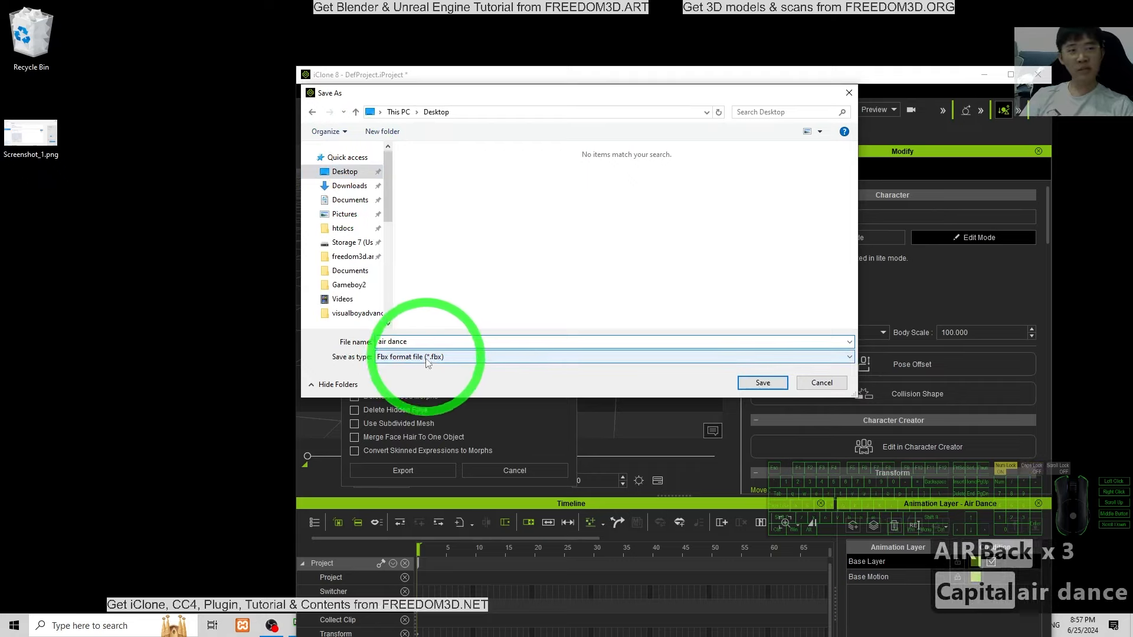
left_click(761, 385)
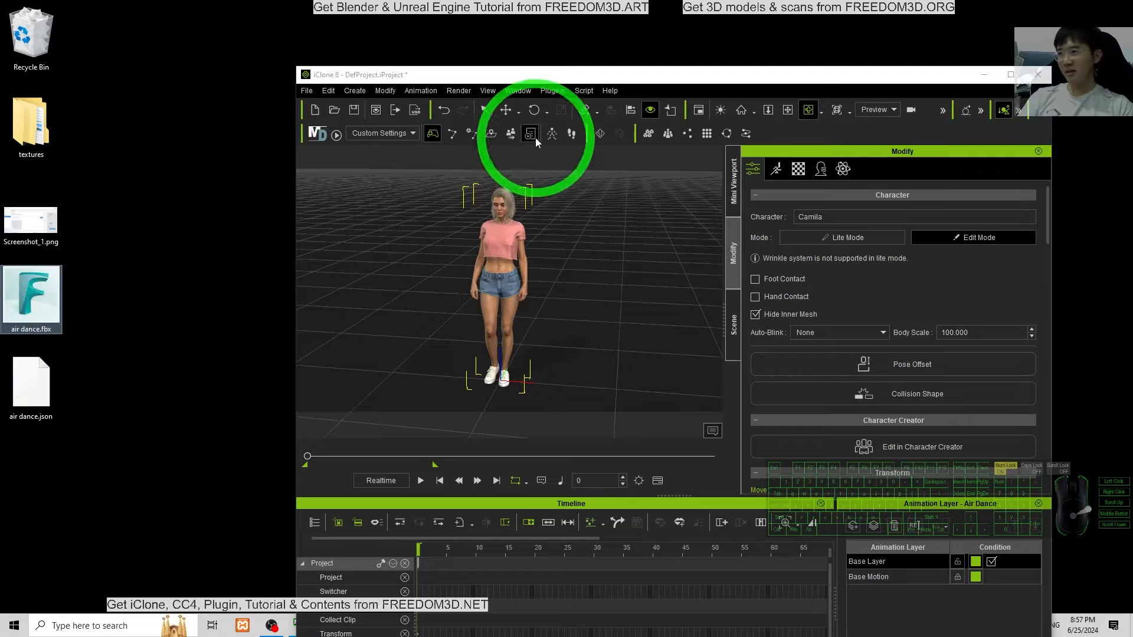
Switch to iClone 3DXchange 7 and import air dance.fbx from the desktop with its animation, accepting auto-conversion to a non-standard character
left_click_drag(606, 83, 529, 13)
left_click(907, 6)
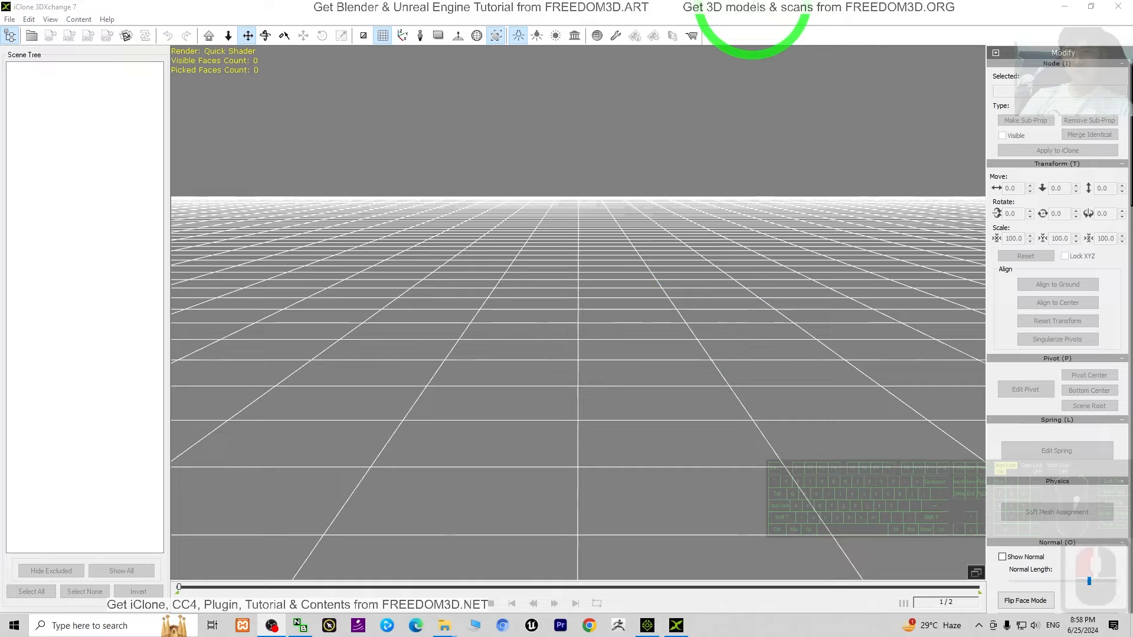
left_click_drag(734, 7, 578, 69)
left_click(49, 319)
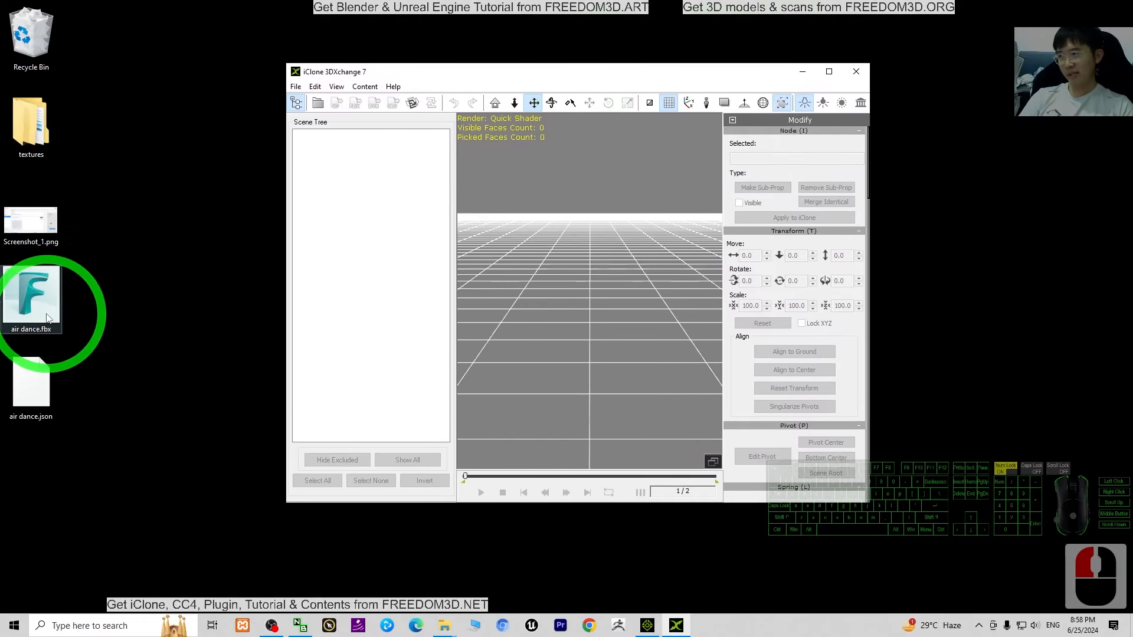
left_click_drag(47, 315, 593, 377)
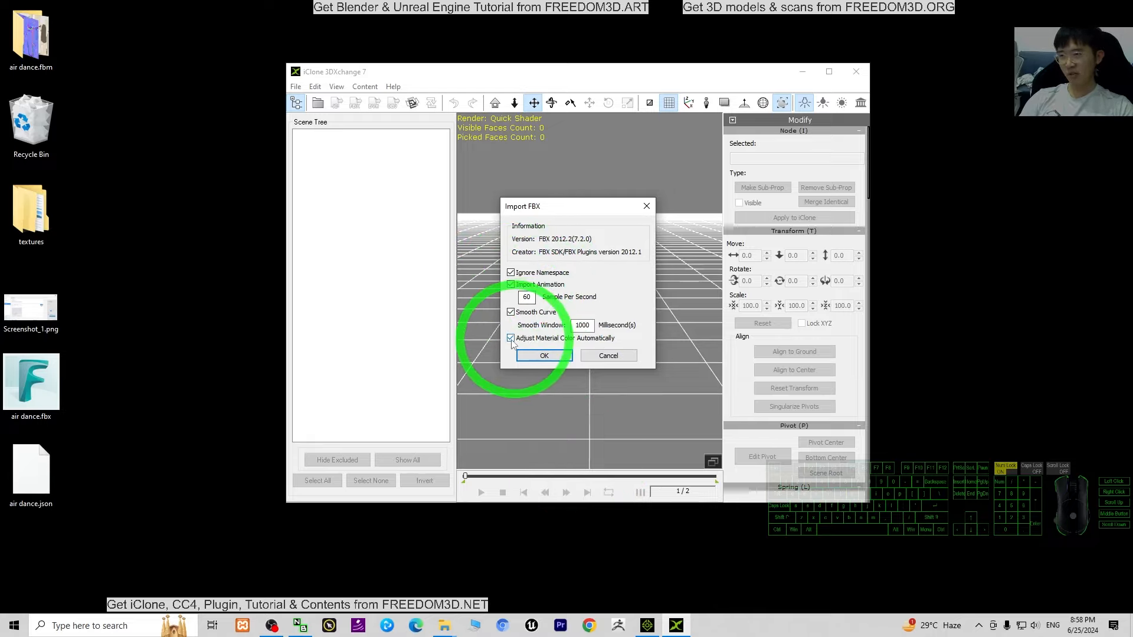
left_click(555, 354)
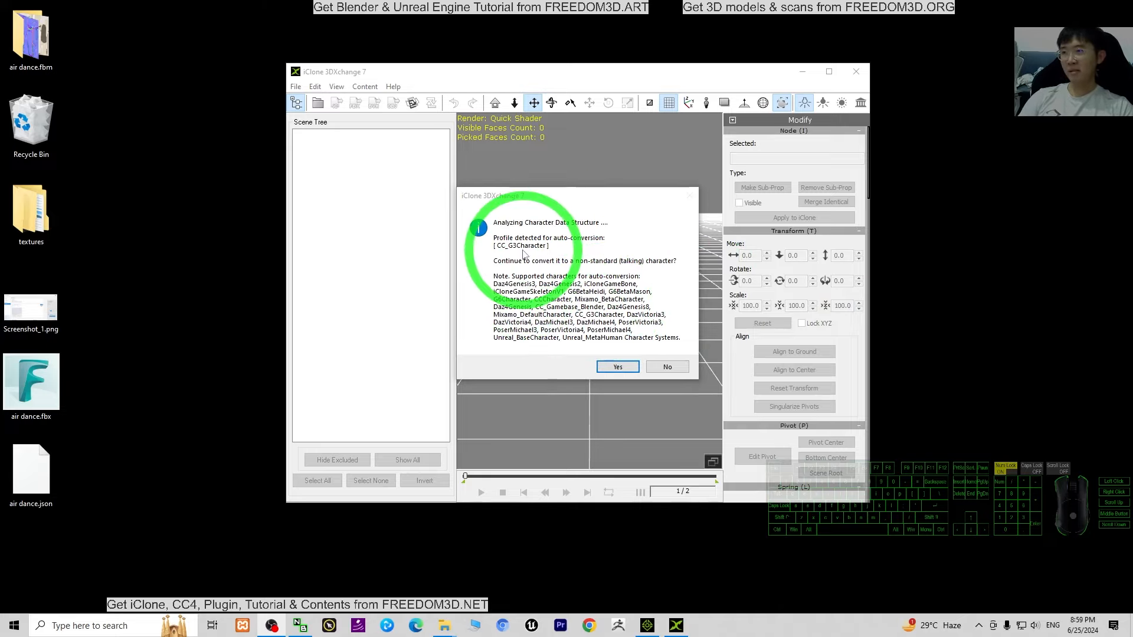
left_click(616, 366)
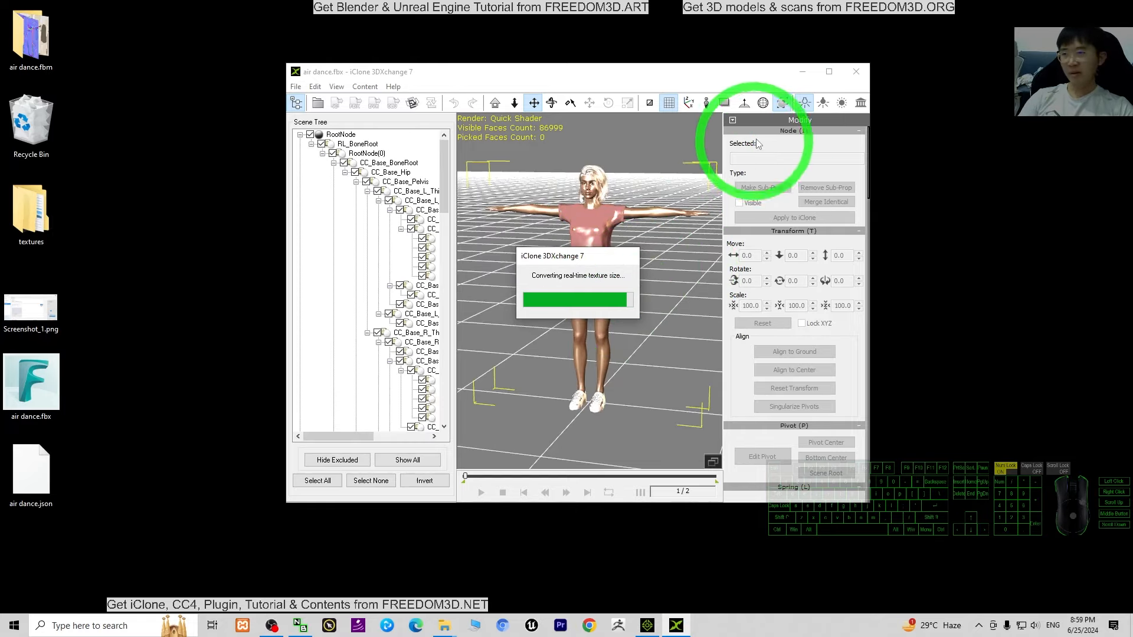
Play the imported air dance clip from the Perform Editor, view the character from another angle, and stop playback
left_click(829, 71)
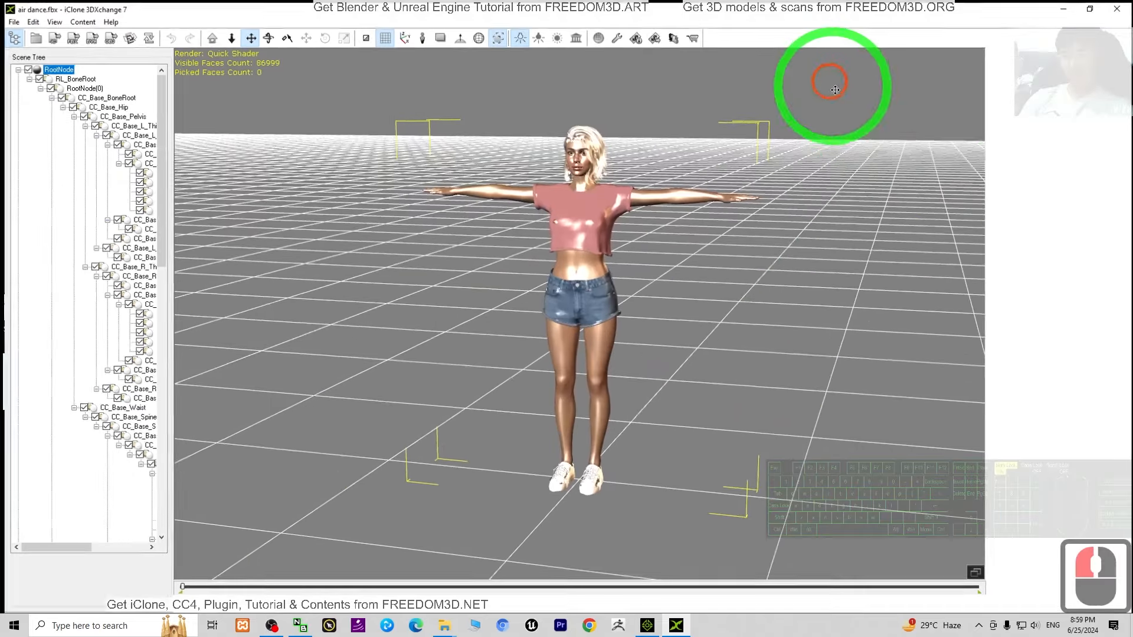
scroll(1121, 191, "down", 10)
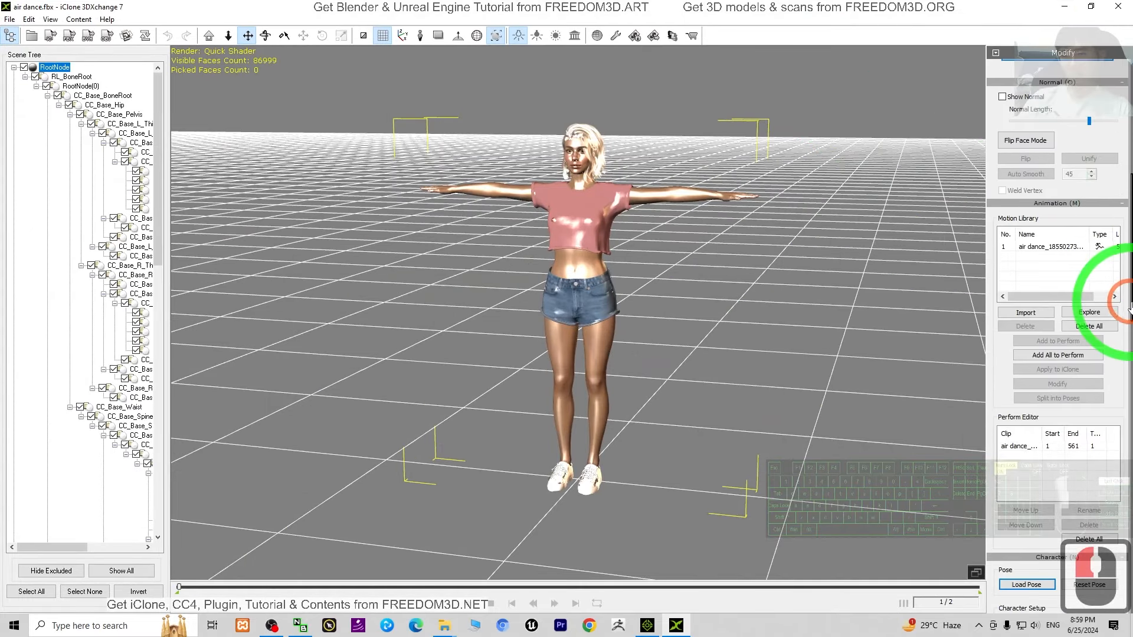
double_click(1011, 427)
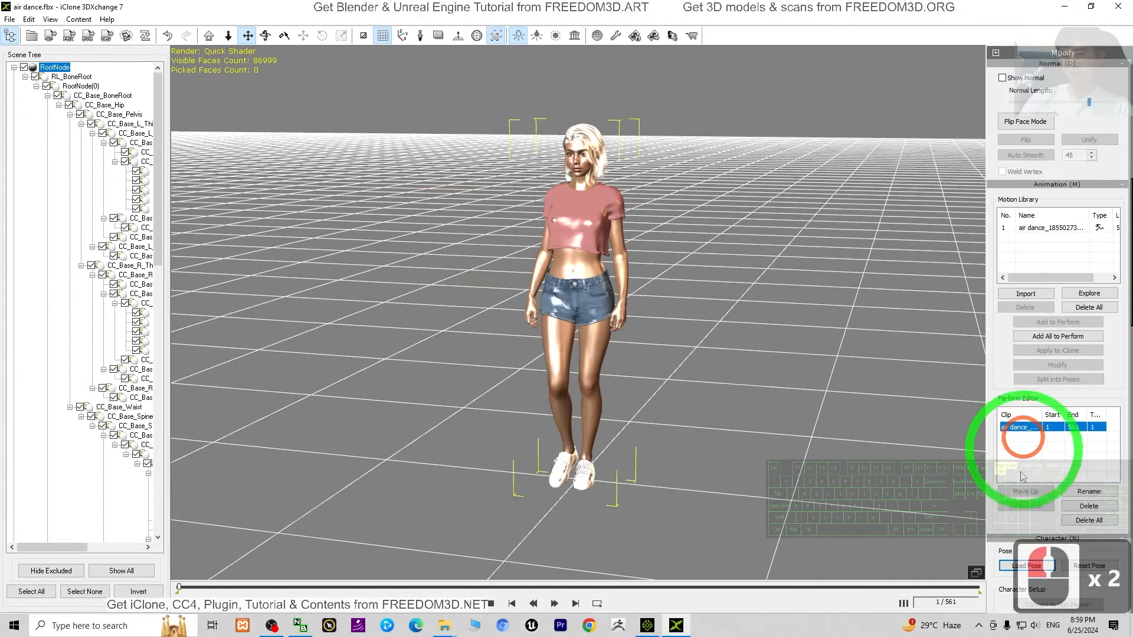
left_click(487, 605)
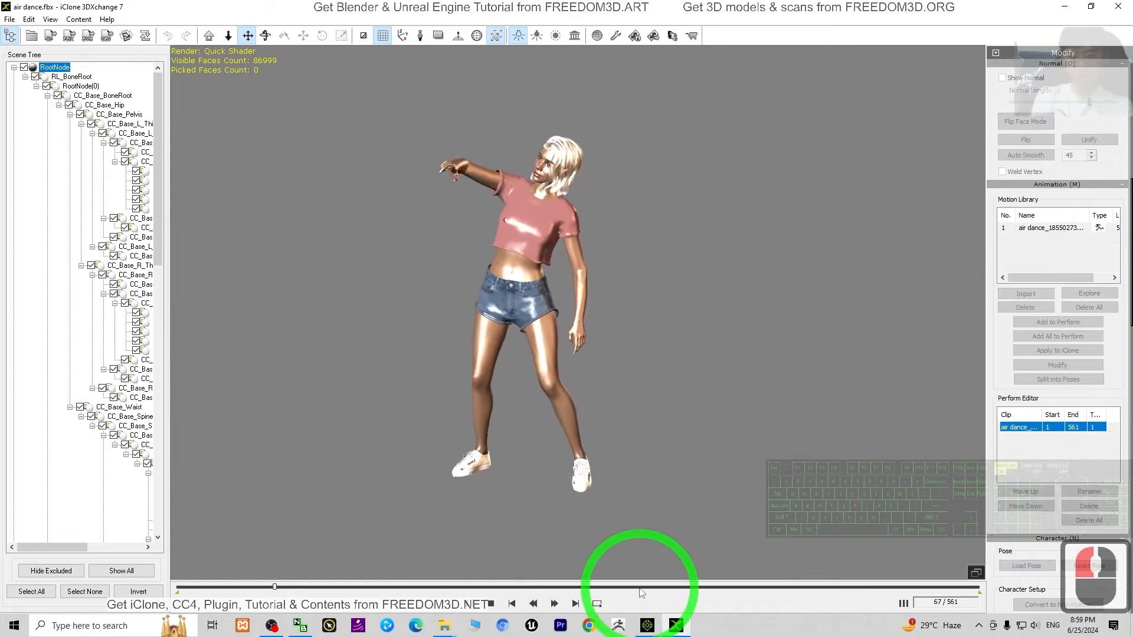
scroll(555, 378, "down", 3)
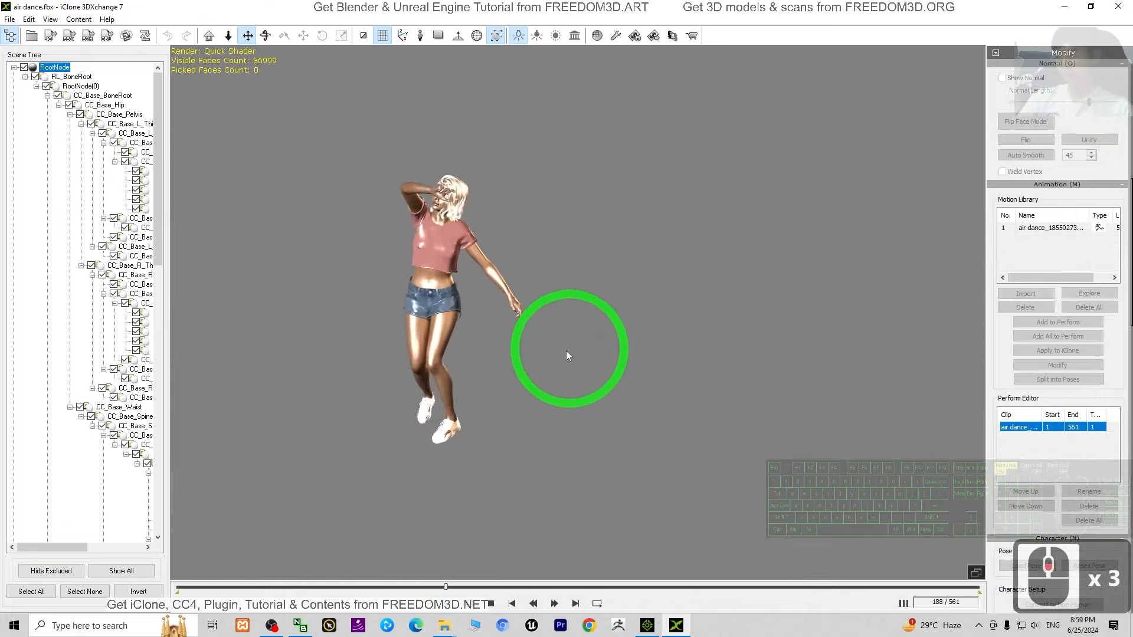
middle_click_drag(493, 412, 596, 415)
key("c")
left_click_drag(650, 413, 372, 423)
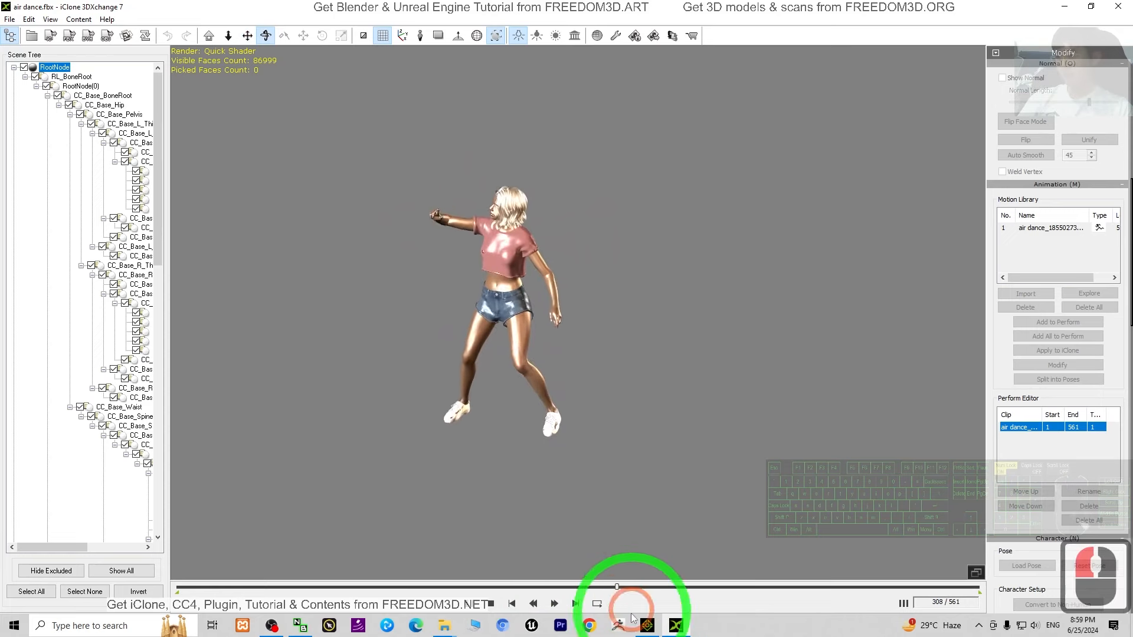
left_click(490, 603)
left_click(491, 604)
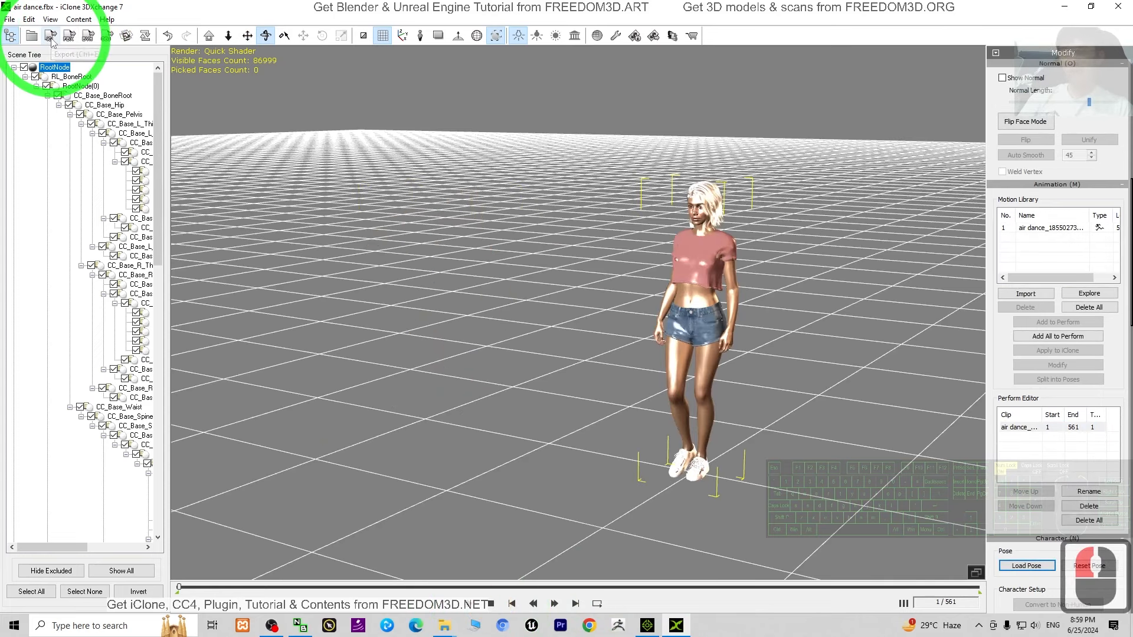
Set up an iClone 7 content export that leaves out the geometry and includes only the animation
left_click_drag(171, 5, 476, 75)
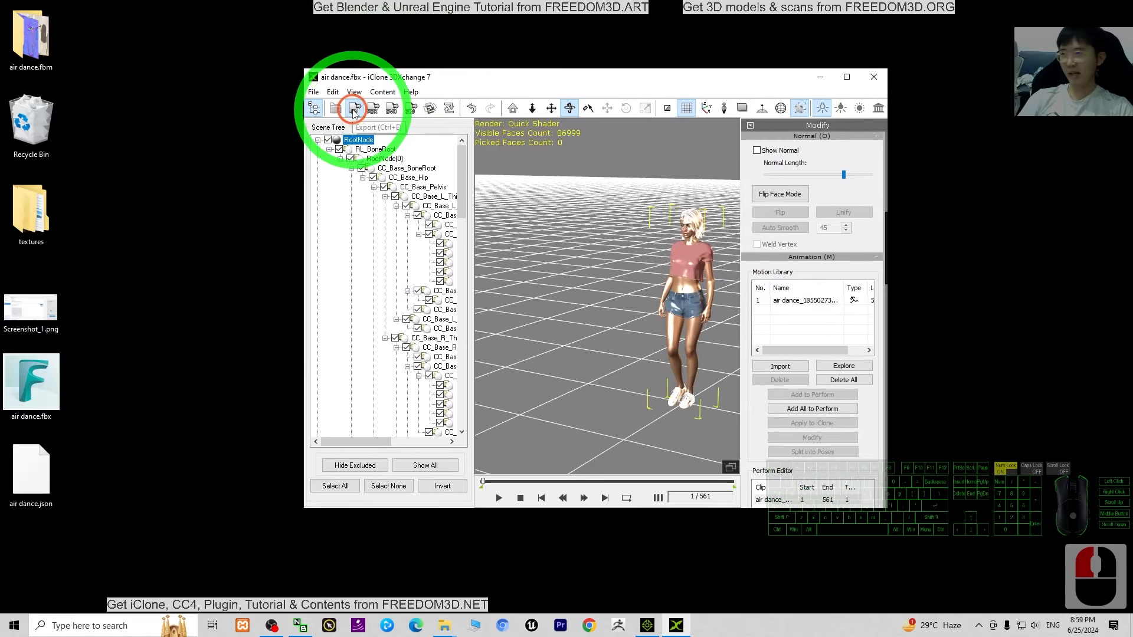
left_click(354, 108)
left_click(511, 152)
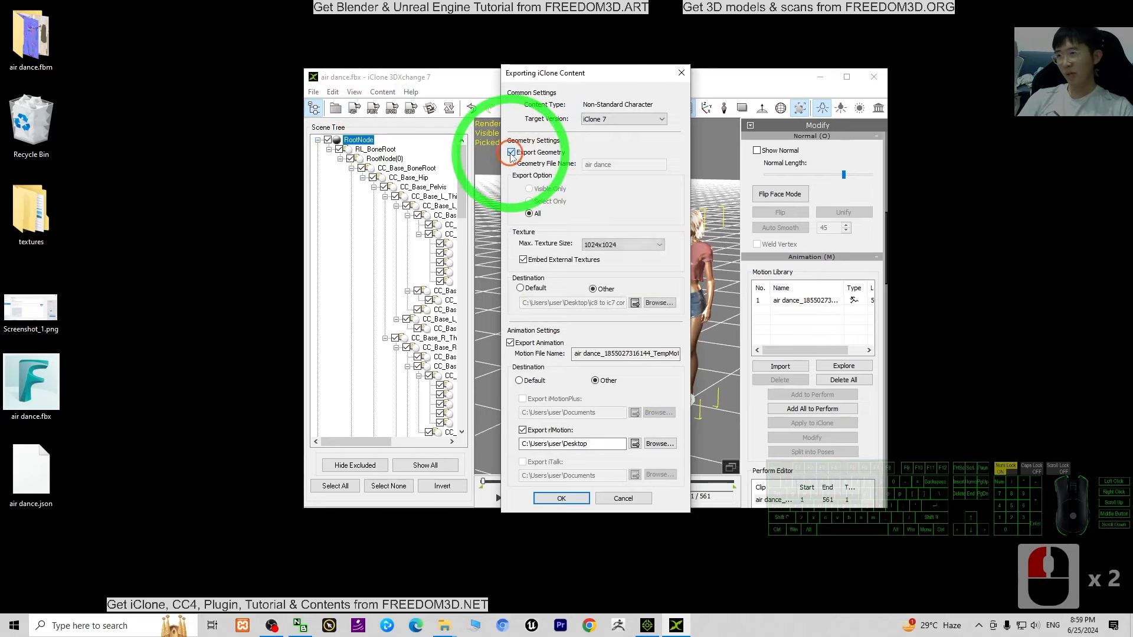
left_click(510, 342)
left_click(510, 343)
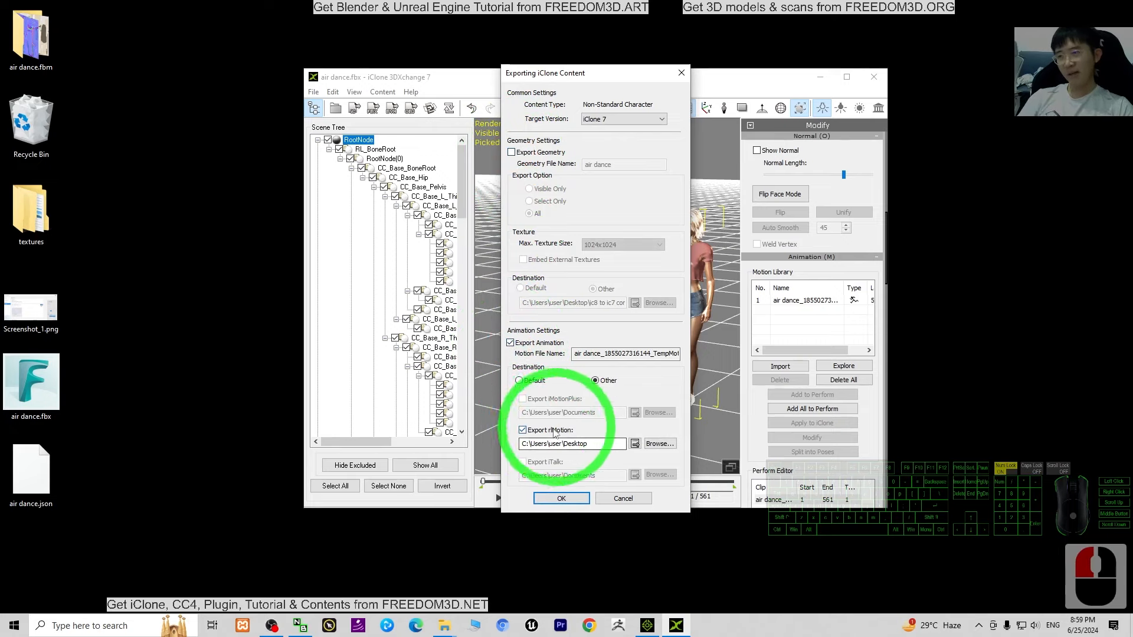
Export the rlMotion to the Desktop folder and place the resulting motion file above air dance.fbx on the desktop
left_click(646, 449)
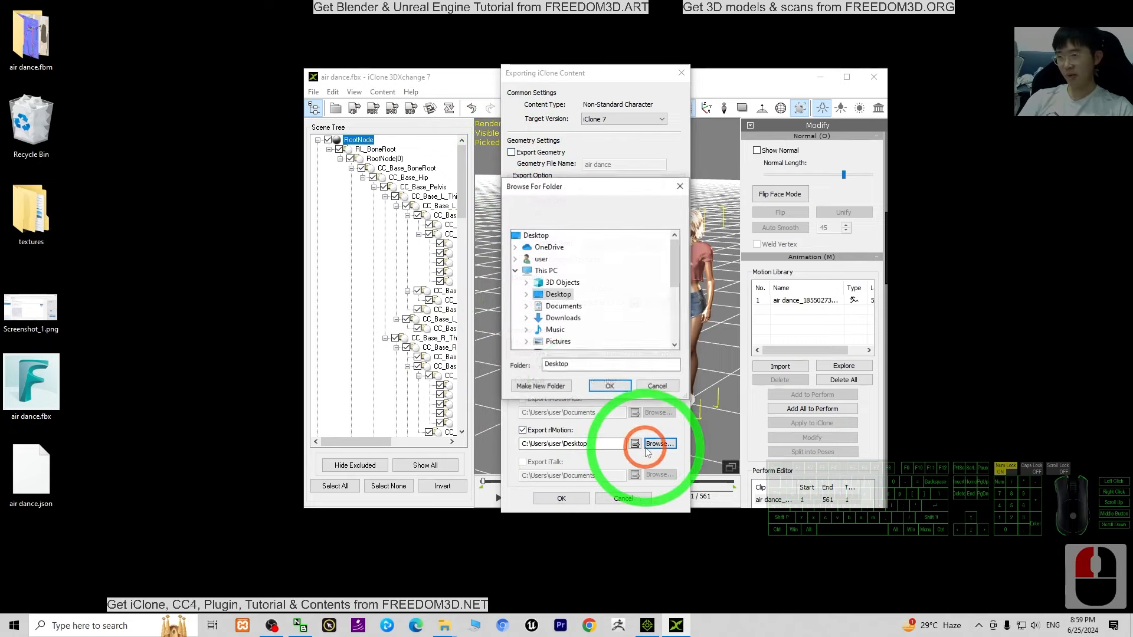
double_click(558, 294)
left_click(608, 385)
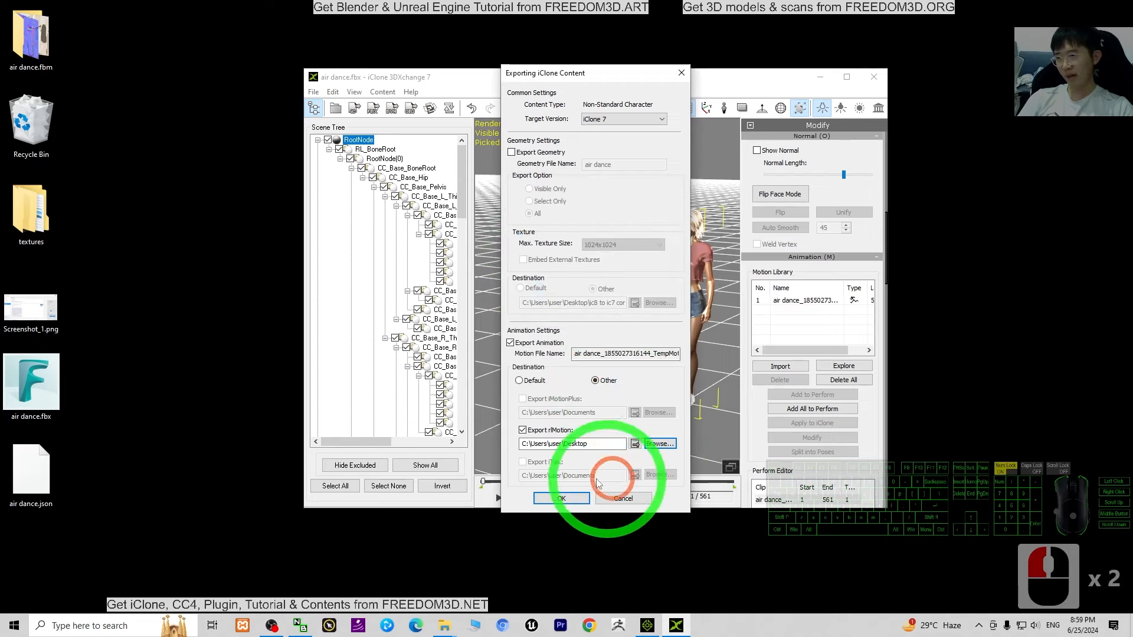
left_click(561, 499)
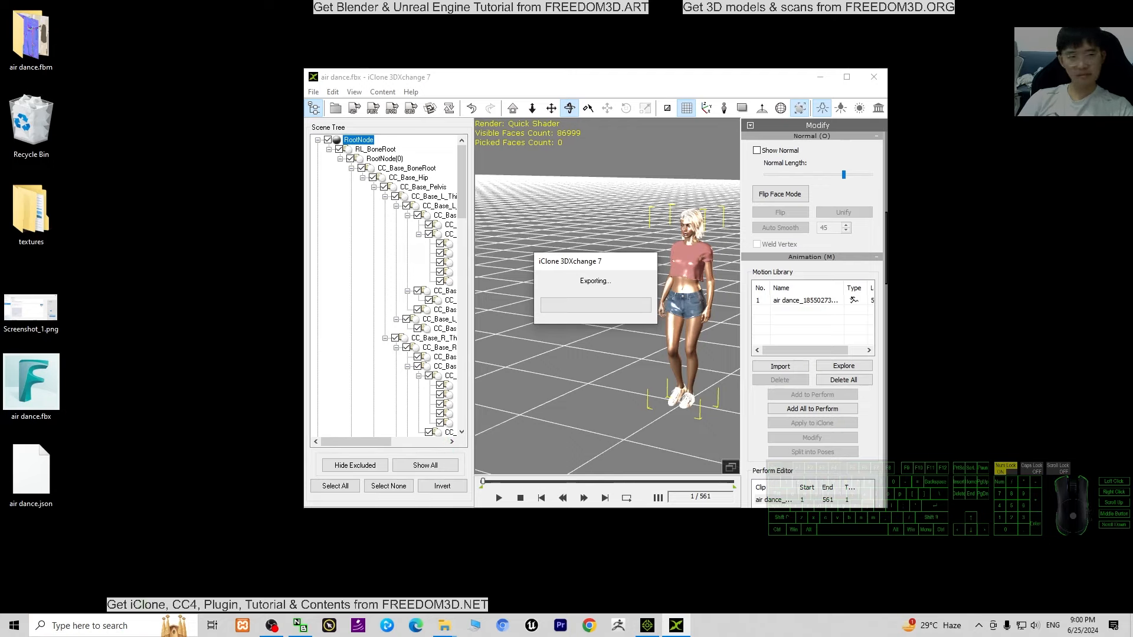
left_click(384, 388)
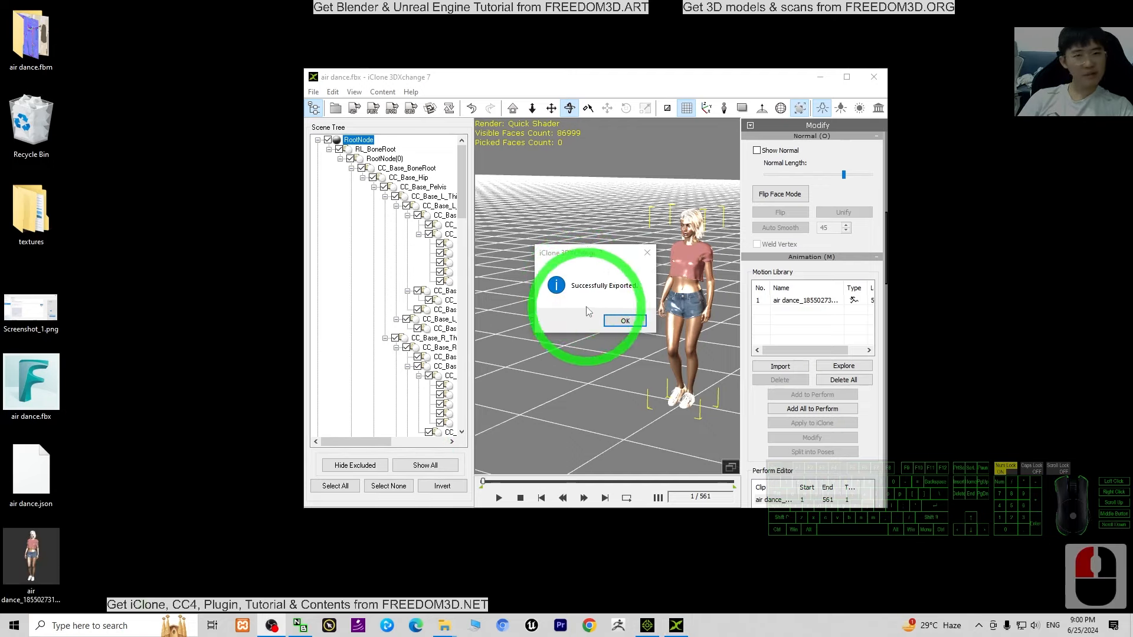
left_click(625, 321)
left_click(59, 600)
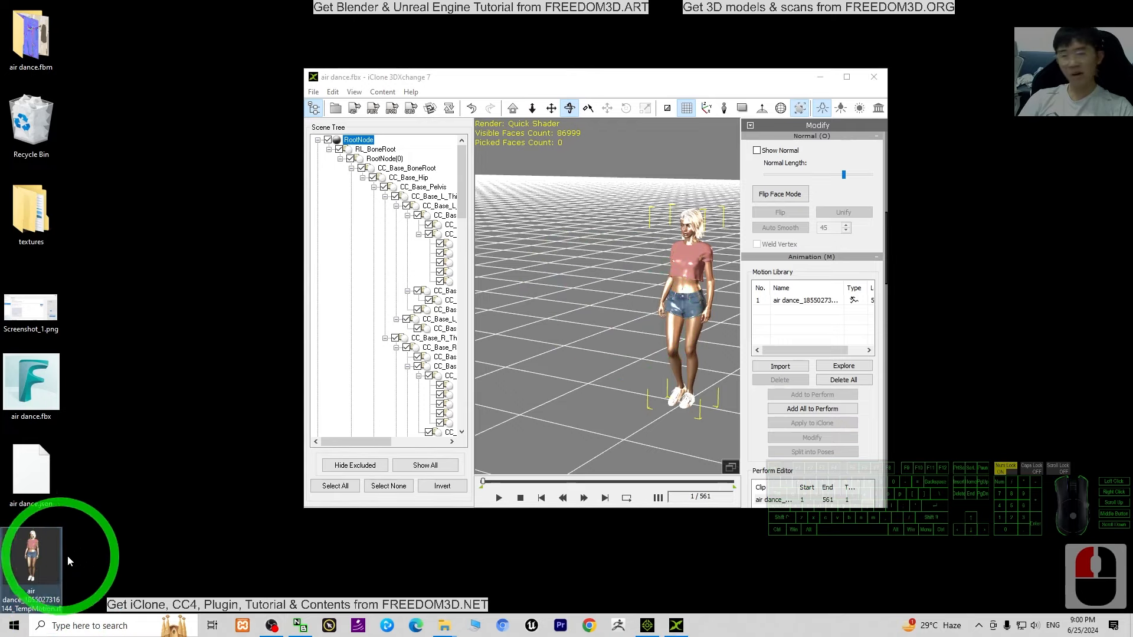
left_click_drag(28, 571, 52, 390)
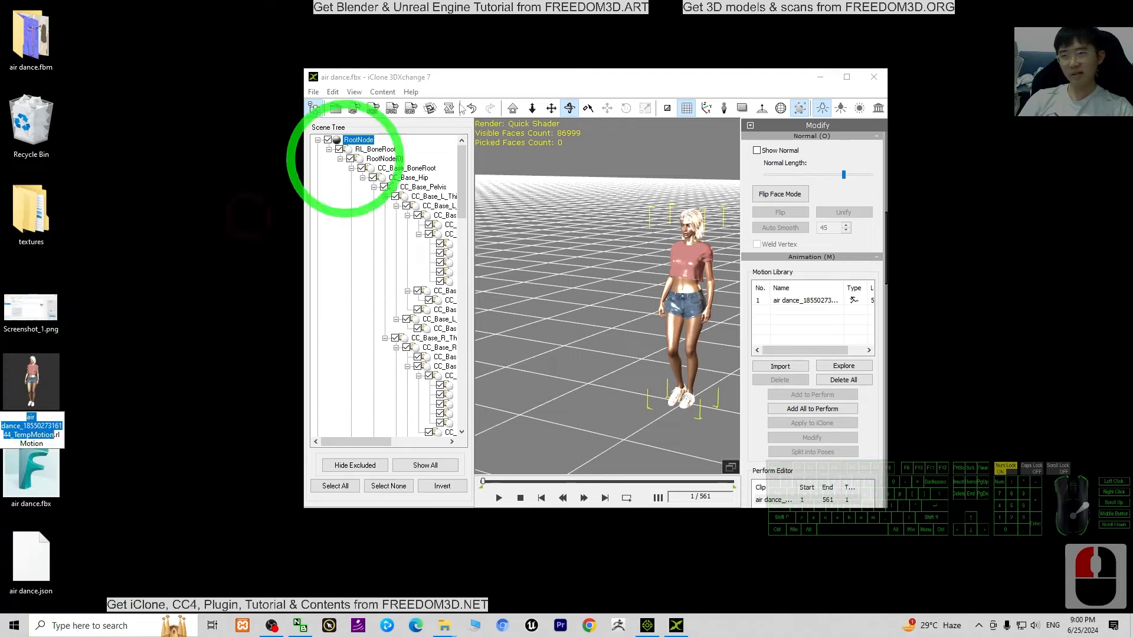
Minimize 3DXchange 7, launch iClone v7.93, and dismiss its welcome screen
left_click(820, 78)
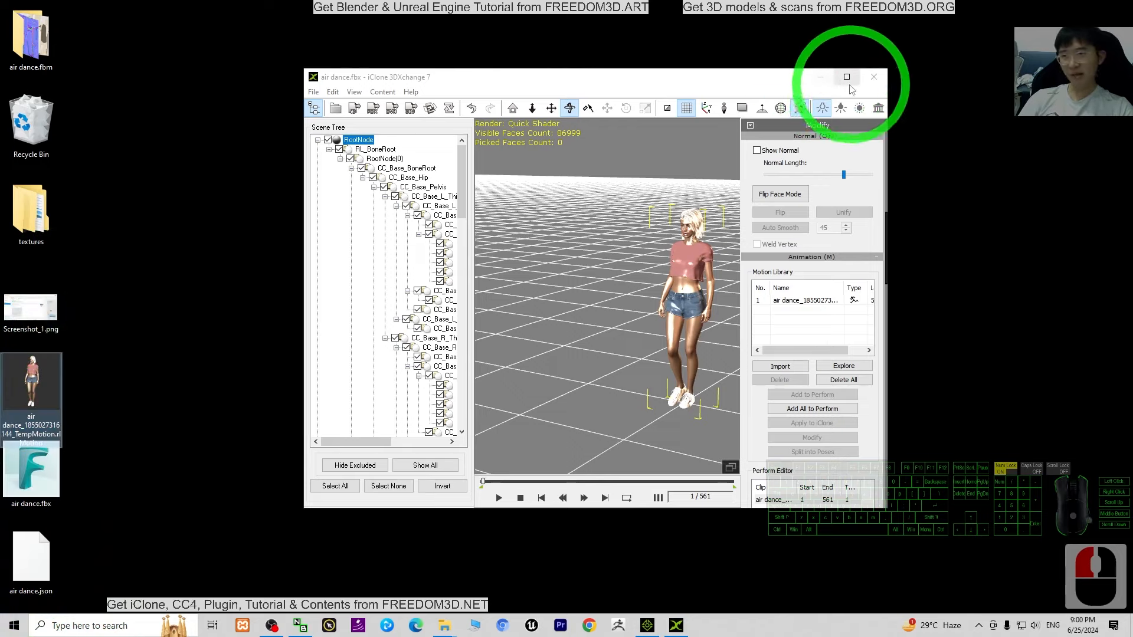
left_click(159, 625)
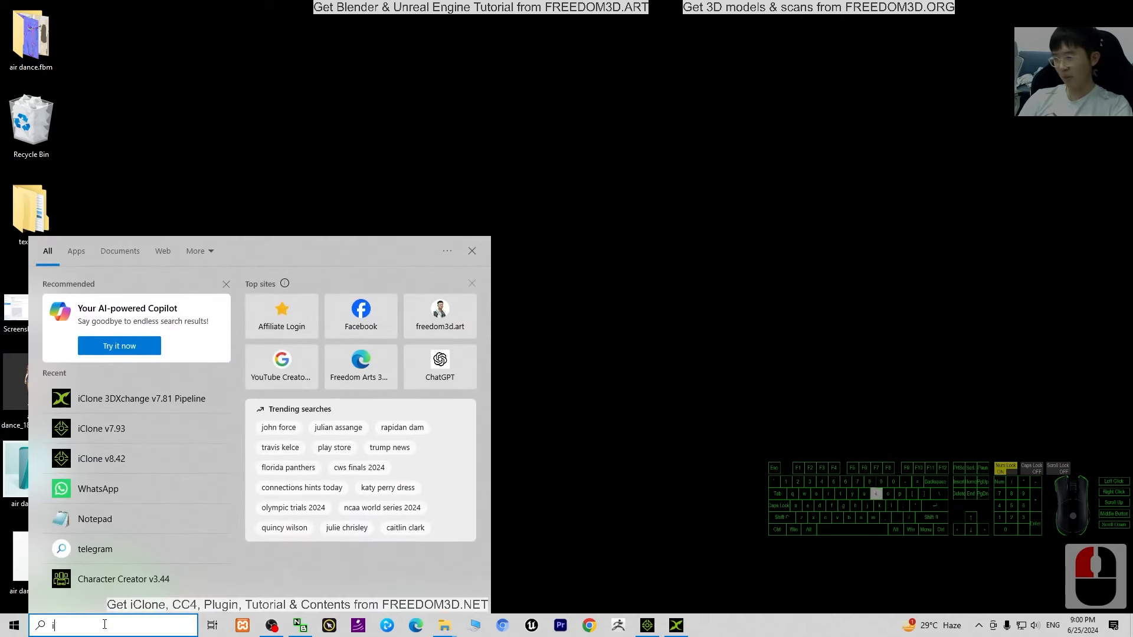
type("iclone")
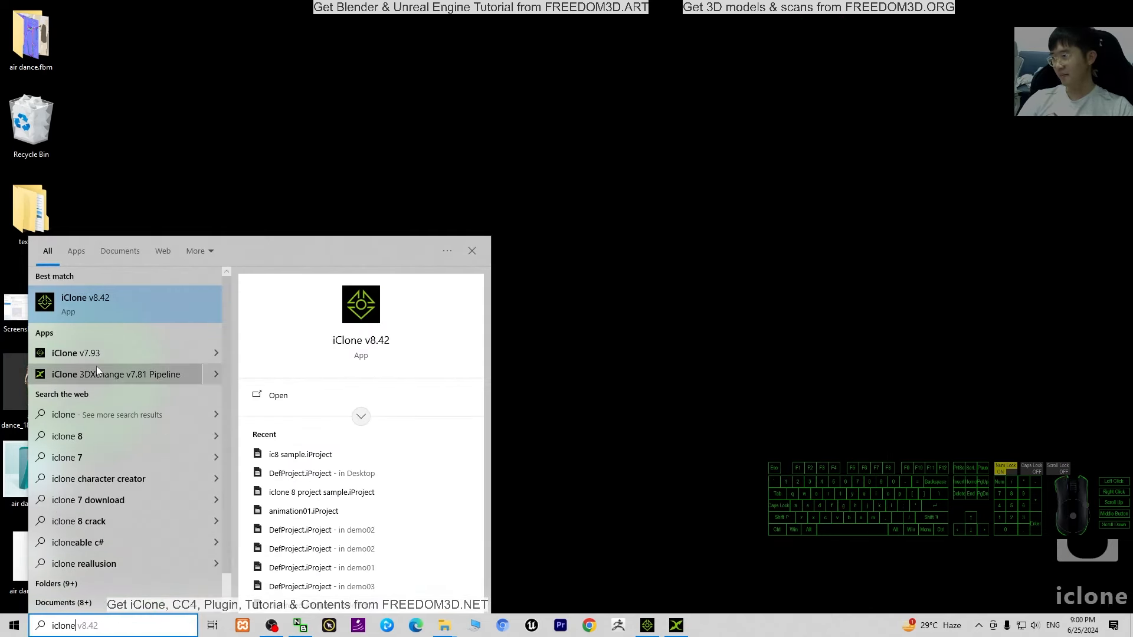
left_click(106, 352)
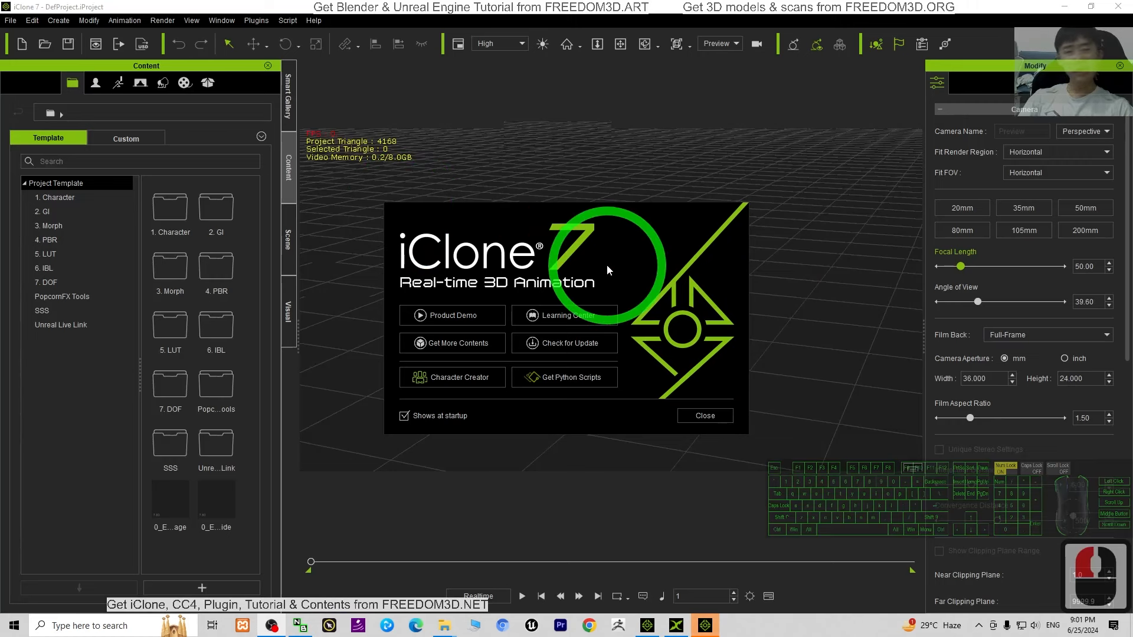
left_click(705, 415)
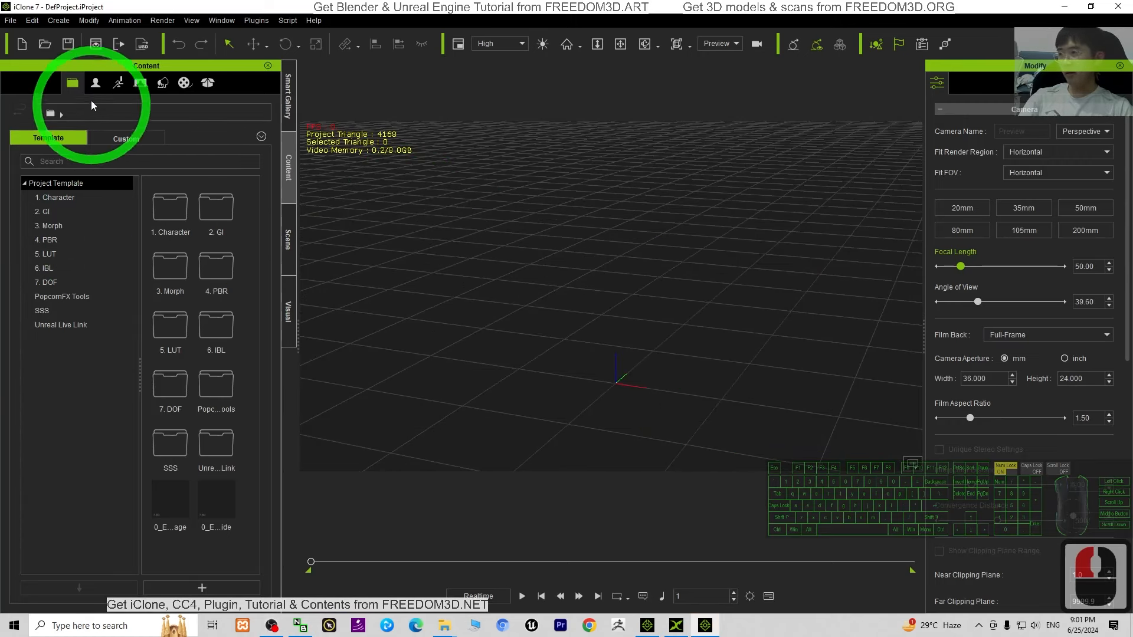
Add the CC3+ Caleb avatar from the Avatar template library to the centre of the empty scene
left_click(94, 83)
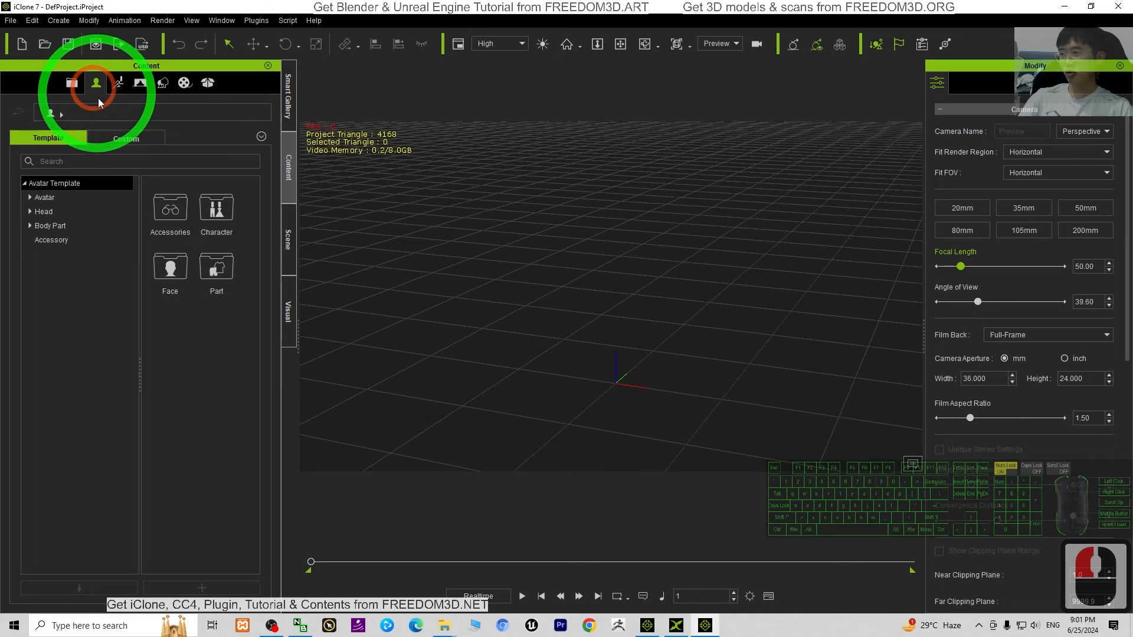
left_click(54, 197)
left_click_drag(156, 265, 623, 389)
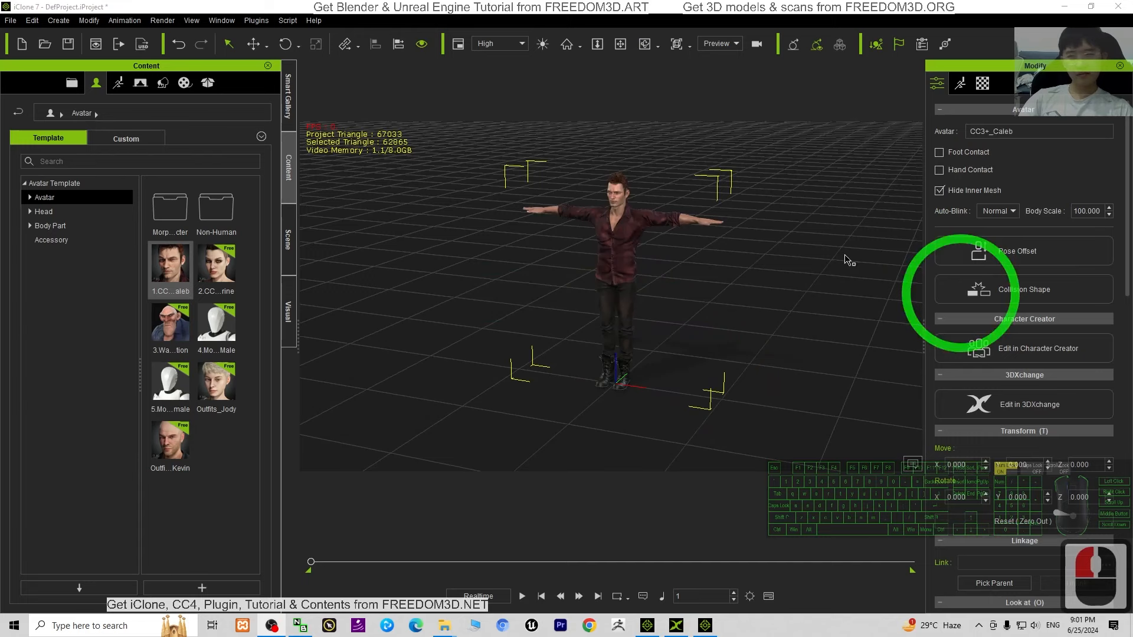
scroll(626, 236, "up", 9)
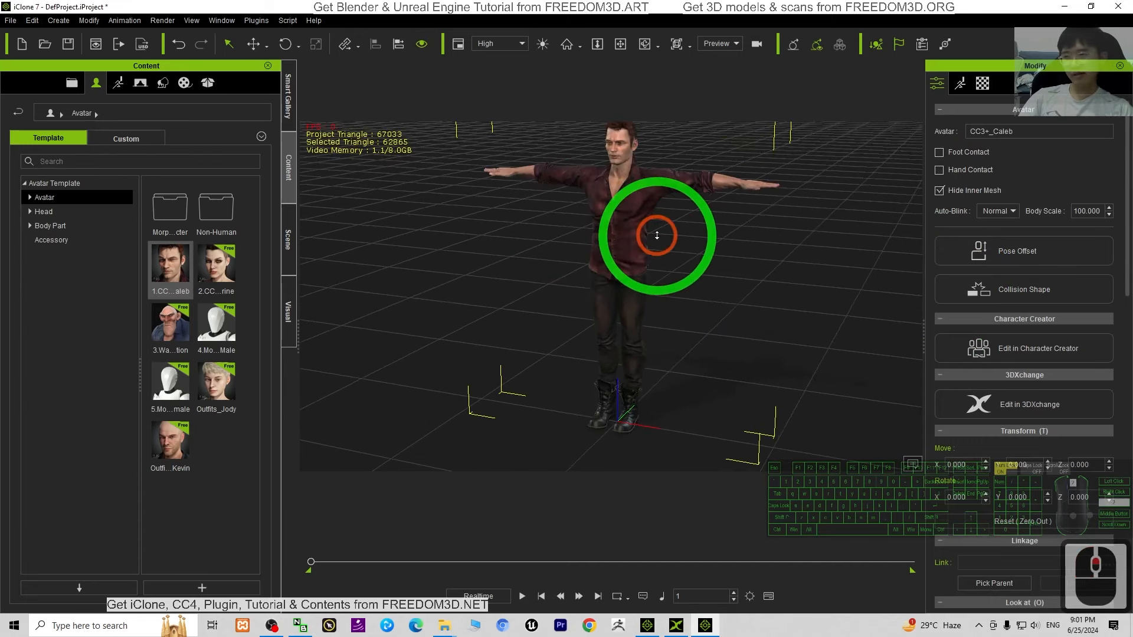
scroll(654, 227, "up", 4)
Uncover the desktop, apply the air dance rlMotion file from there to Caleb, and maximize the iClone 7 window again
left_click_drag(558, 7, 684, 43)
double_click(38, 396)
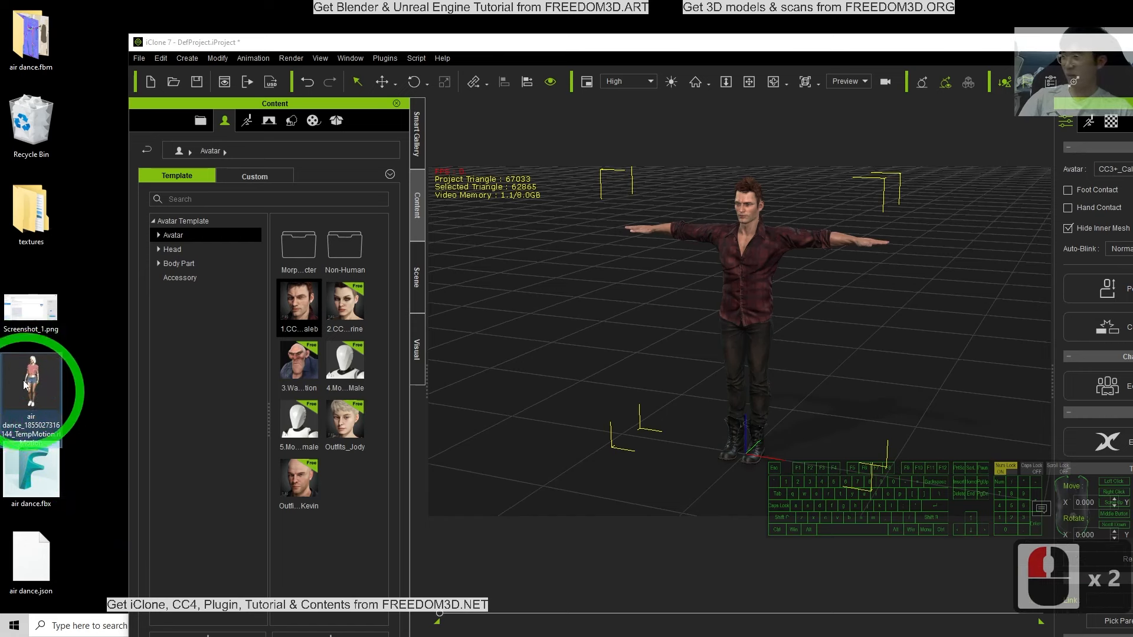
left_click_drag(30, 383, 722, 265)
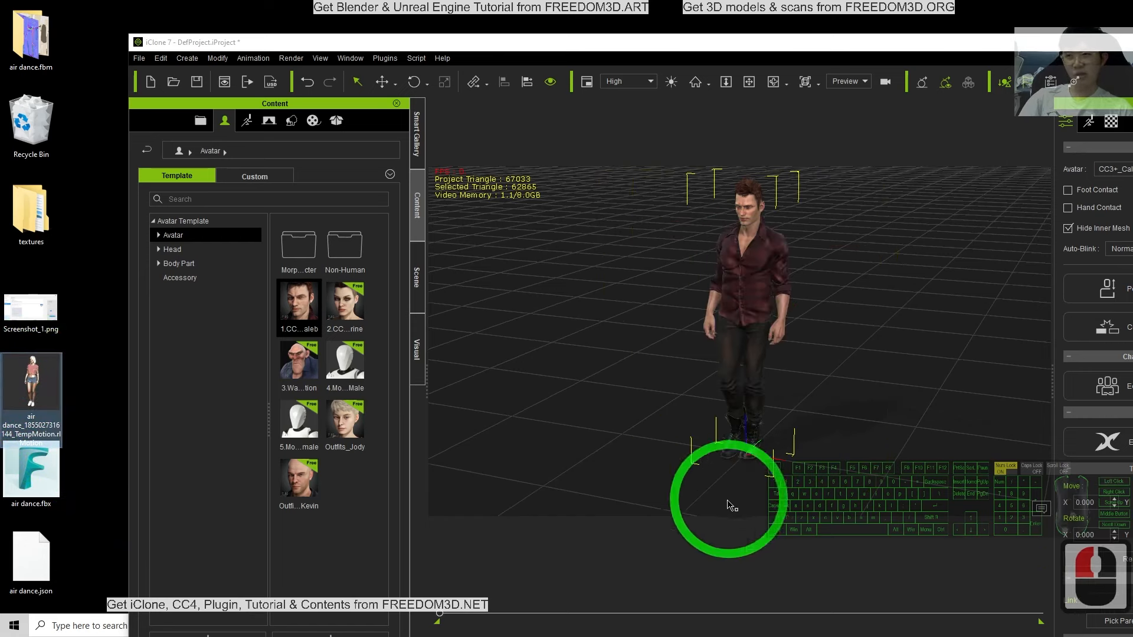
double_click(855, 43)
Play the air dance on Caleb, examine his movement up close and from a distance, and return to the first frame
left_click(523, 596)
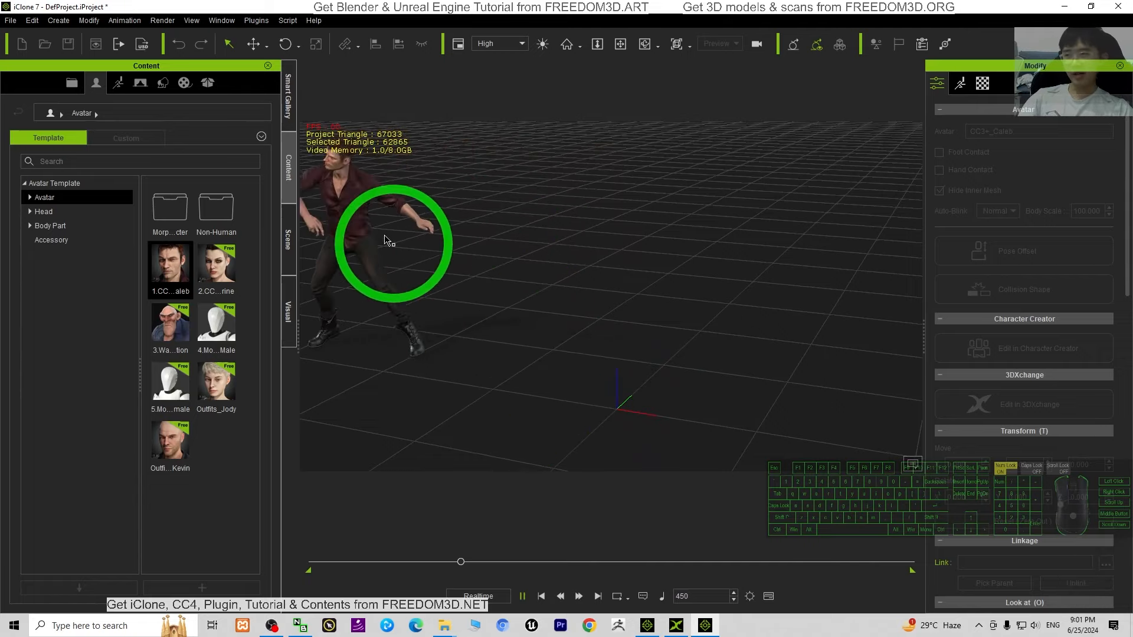
scroll(388, 410, "down", 10)
key("x")
key("c")
left_click_drag(456, 313, 695, 331)
scroll(387, 295, "up", 13)
left_click_drag(427, 291, 708, 366)
scroll(743, 357, "up", 9)
scroll(745, 351, "up", 5)
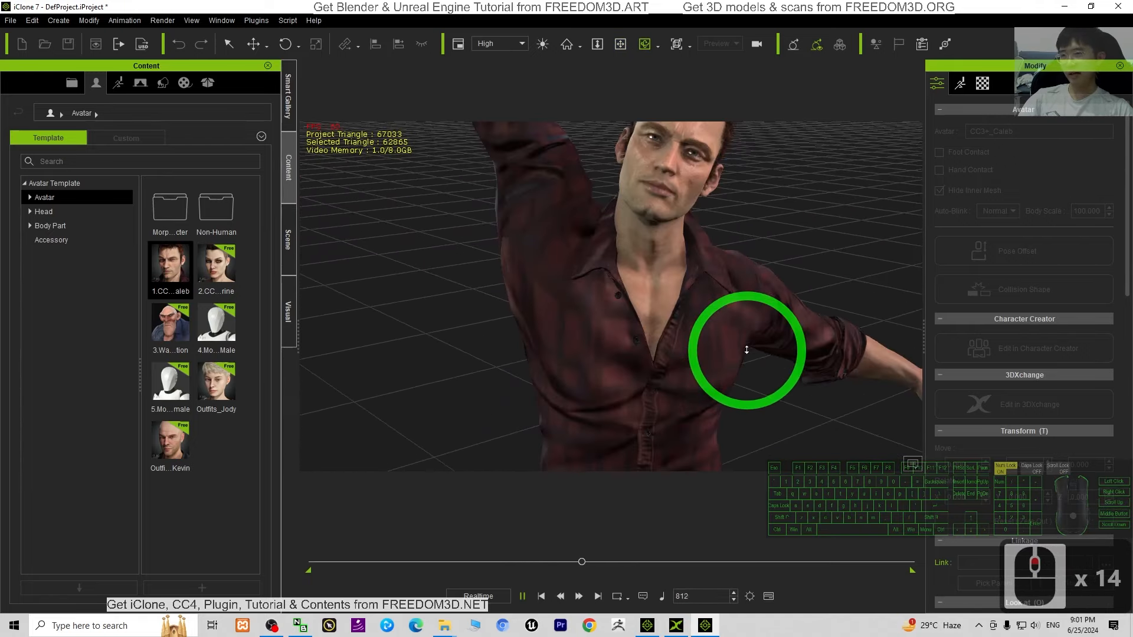
scroll(741, 318, "down", 5)
left_click(559, 596)
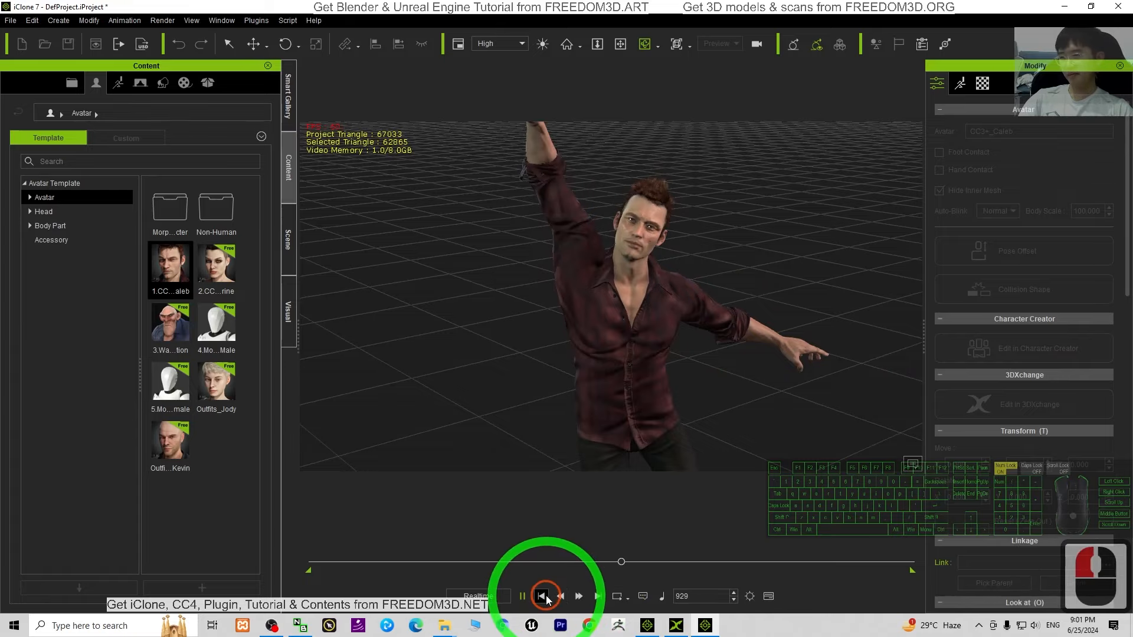
scroll(791, 351, "down", 10)
left_click_drag(662, 352, 585, 288)
scroll(584, 288, "up", 16)
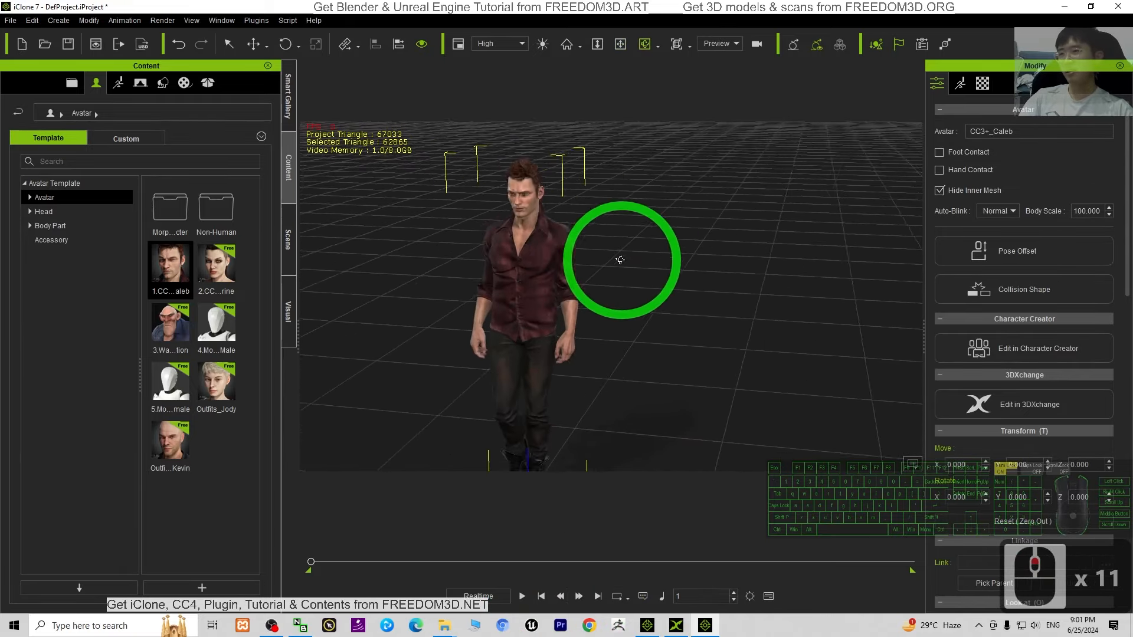
Bring up 3DXchange 7 briefly, then switch to iClone 8 and play Camila's original Air Dance for comparison
left_click(676, 625)
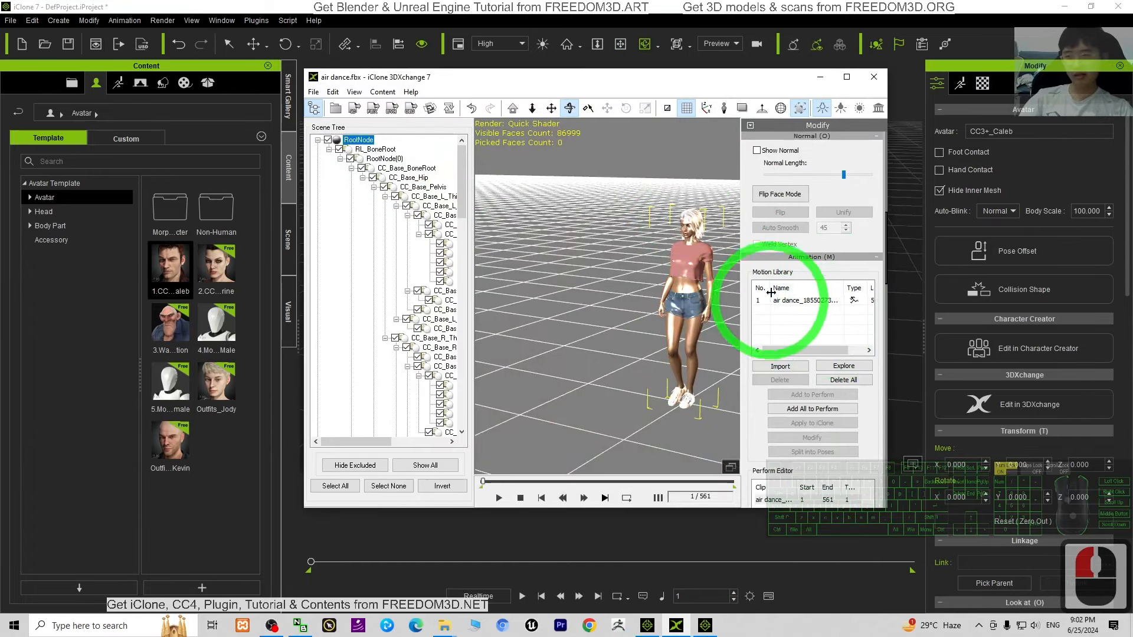
left_click(740, 7)
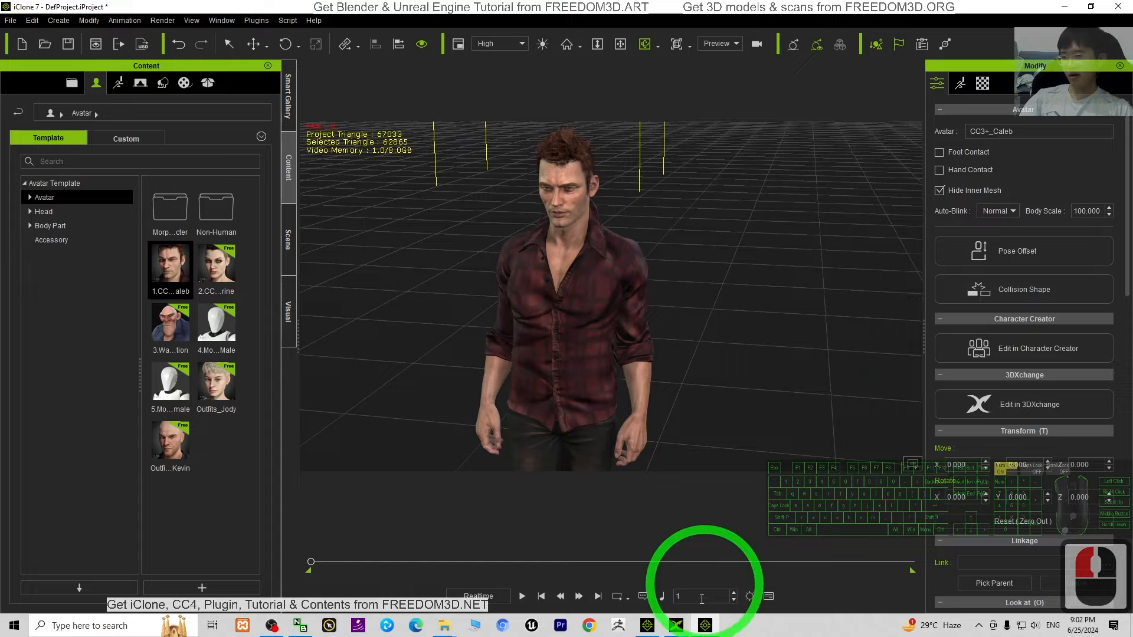
left_click(648, 626)
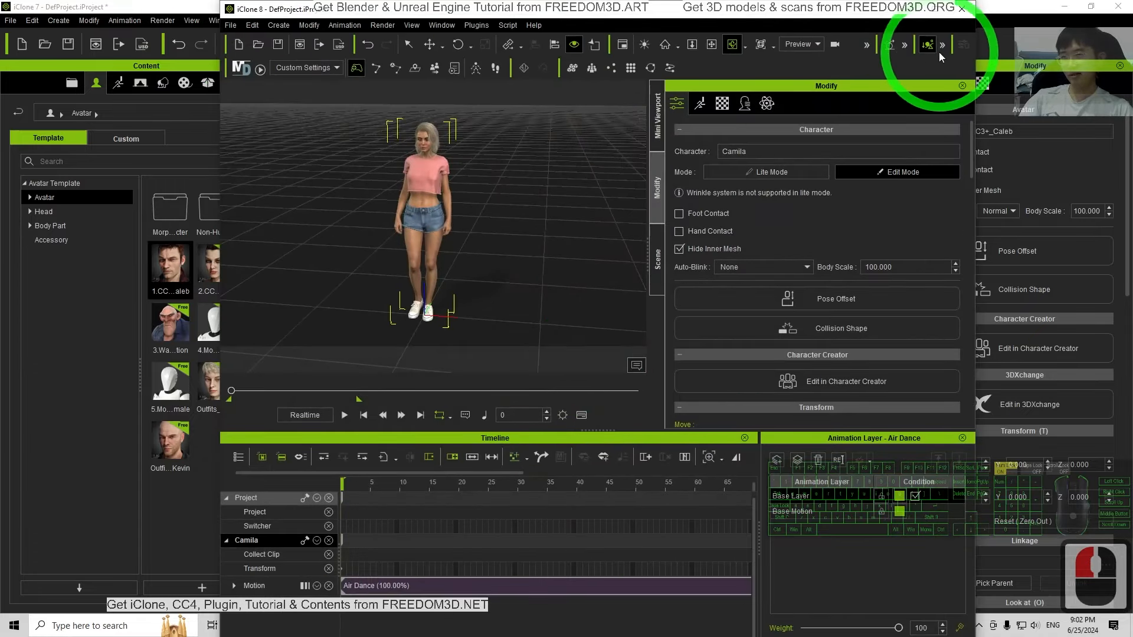
left_click(941, 13)
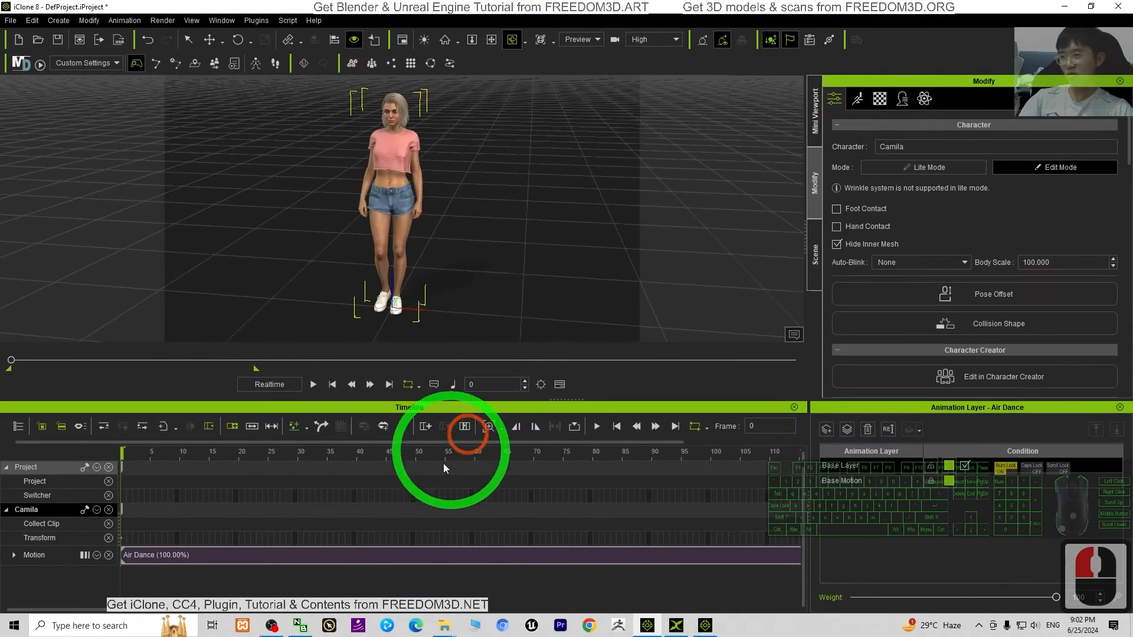
left_click(313, 384)
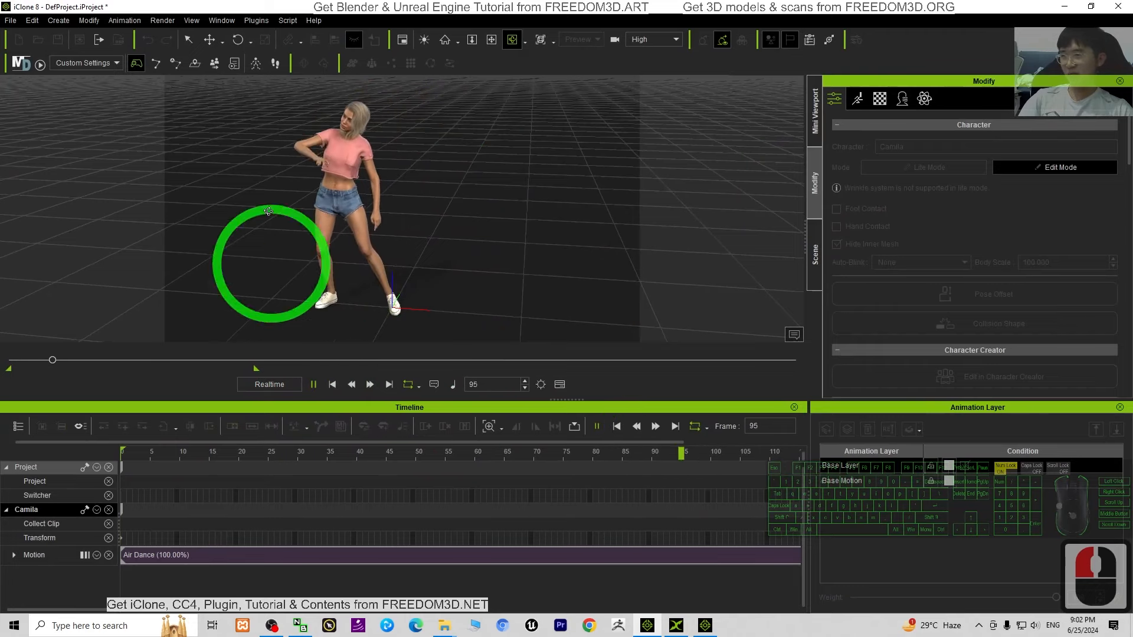
Switch to iClone 7 and replay the converted dance on Caleb with his whole body in view
left_click(705, 625)
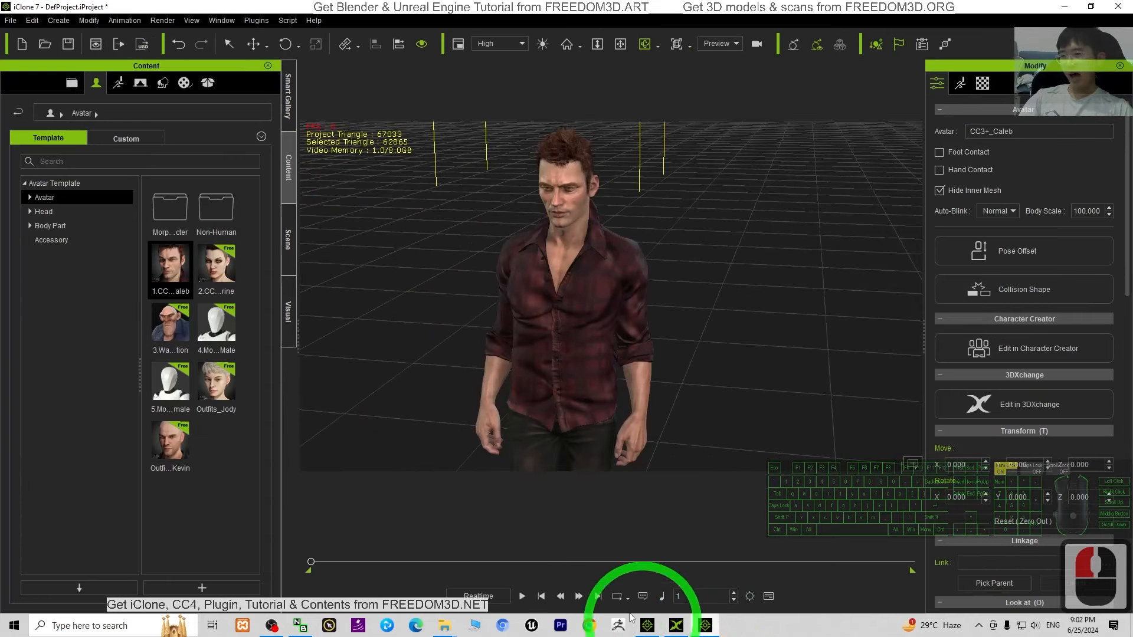
left_click(522, 597)
scroll(597, 322, "down", 12)
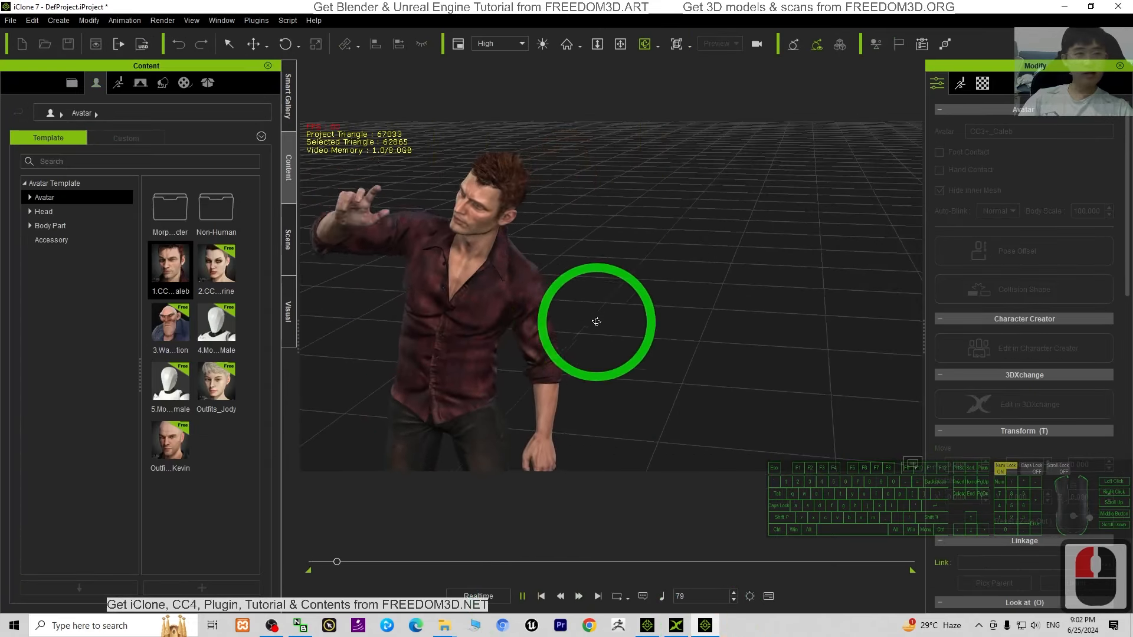
key("c")
left_click_drag(614, 327, 611, 298)
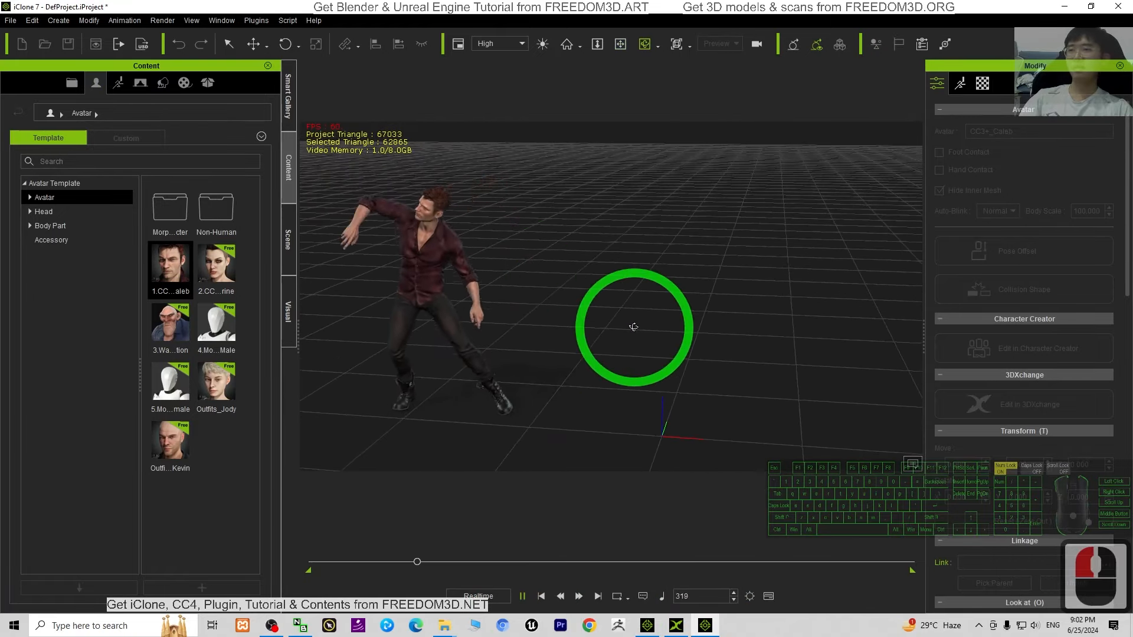
Review the conversion workflow across 3DXchange 7, iClone 7 and iClone 8, comparing Caleb's dance with Camila's original
left_click(678, 624)
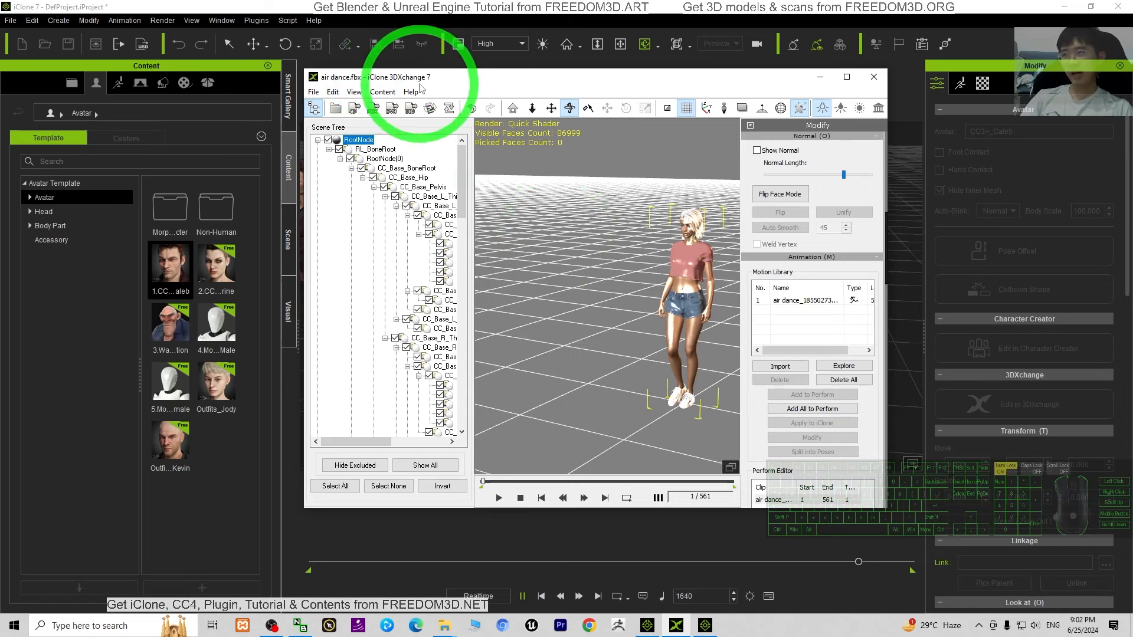
left_click(714, 632)
left_click(175, 186)
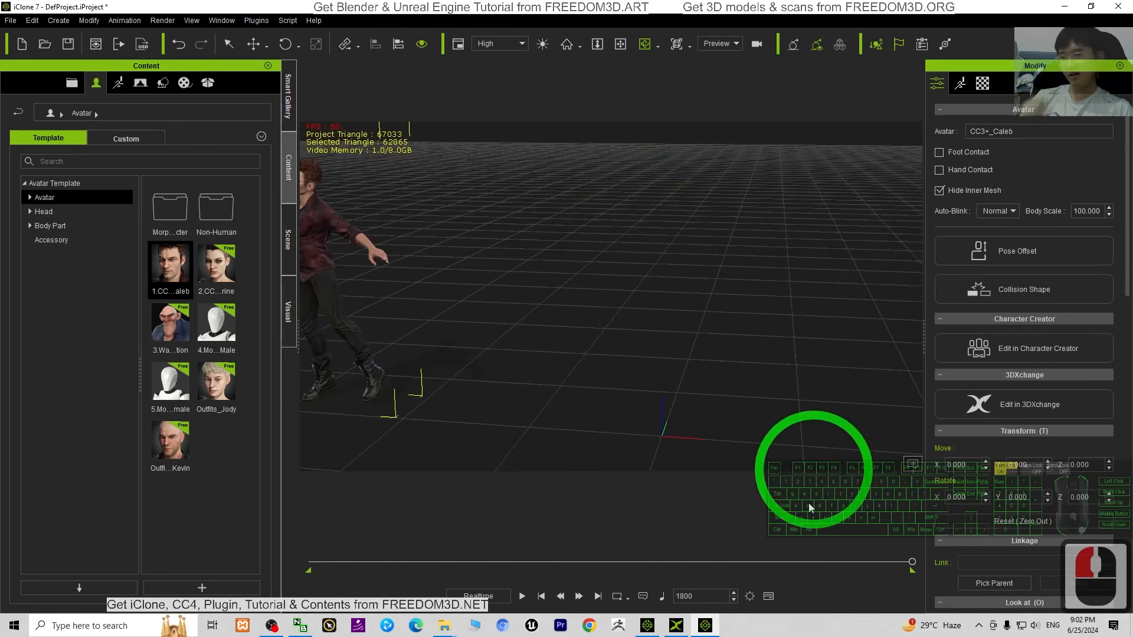
left_click(654, 630)
left_click(423, 185)
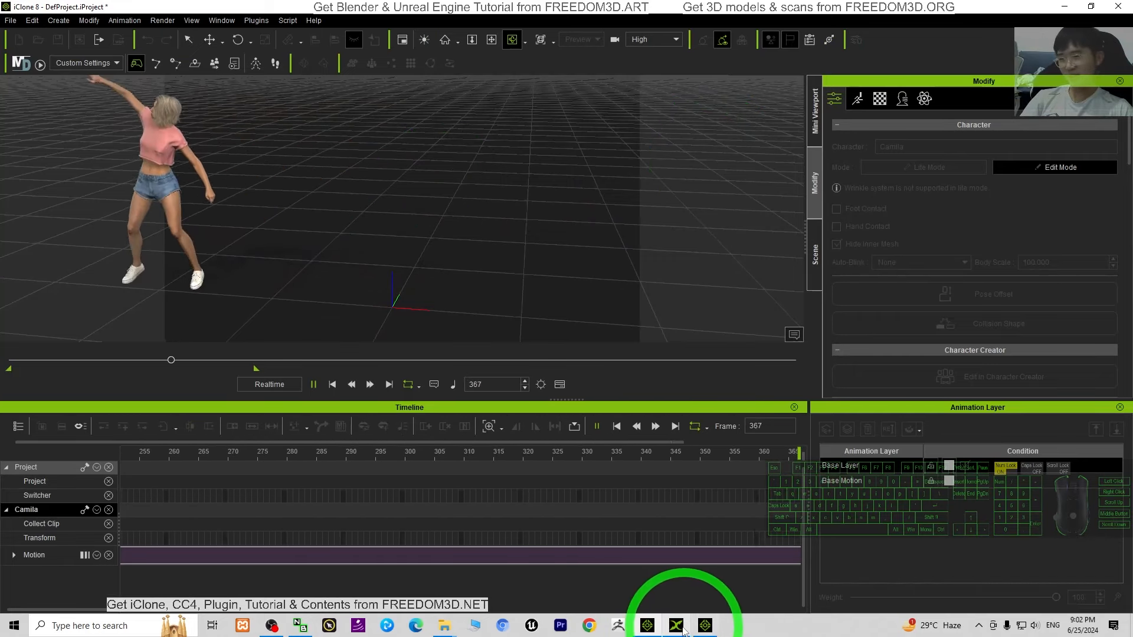
left_click(704, 630)
left_click(706, 630)
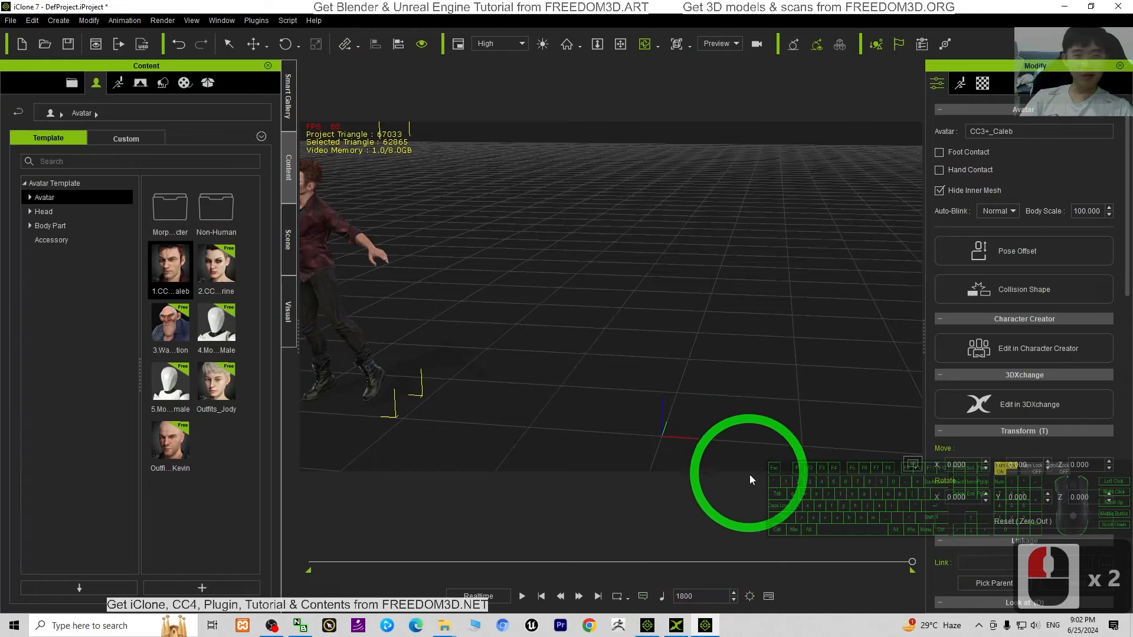
left_click_drag(495, 343, 625, 355)
left_click(647, 625)
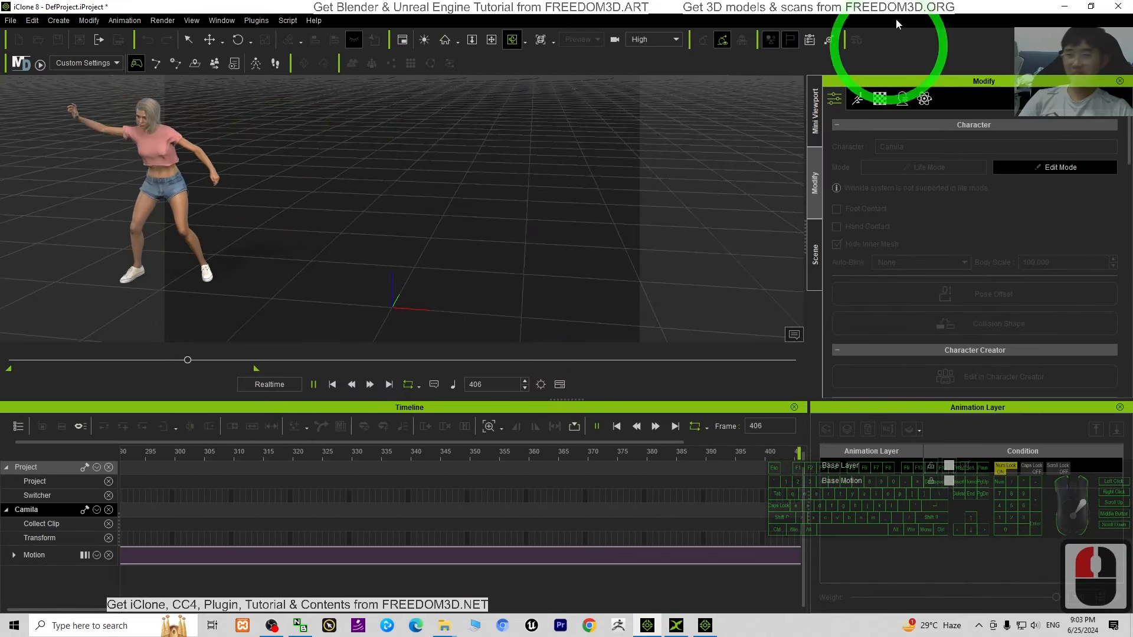
Switch to iClone 7, play Caleb's dance with looping enabled, and return to iClone 8 to compare Camila's playback
left_click(706, 625)
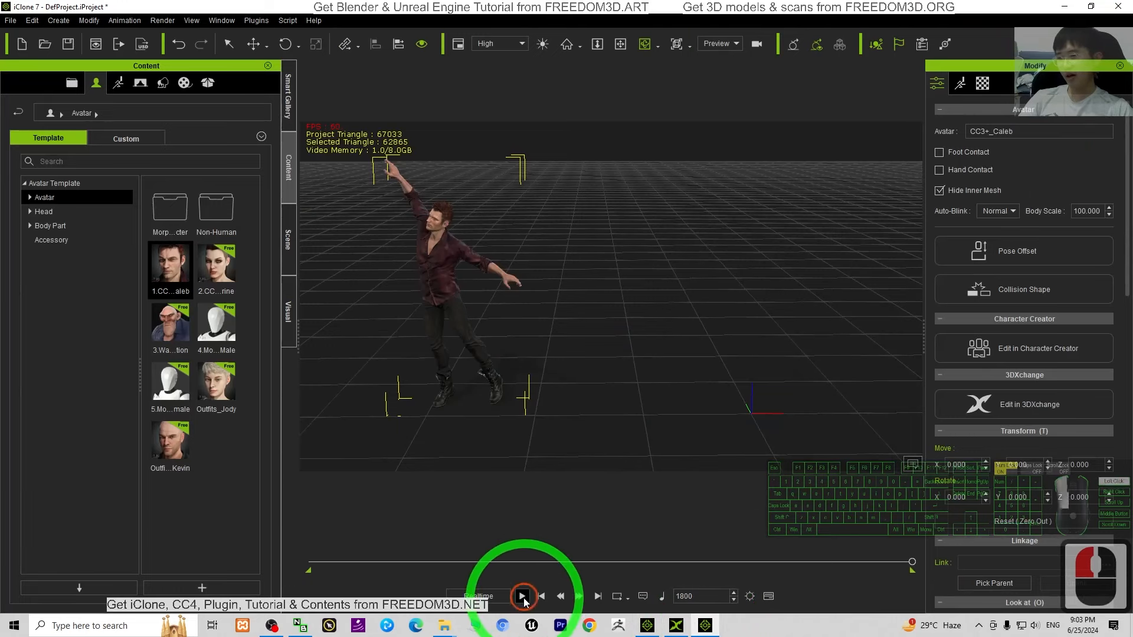
left_click(523, 596)
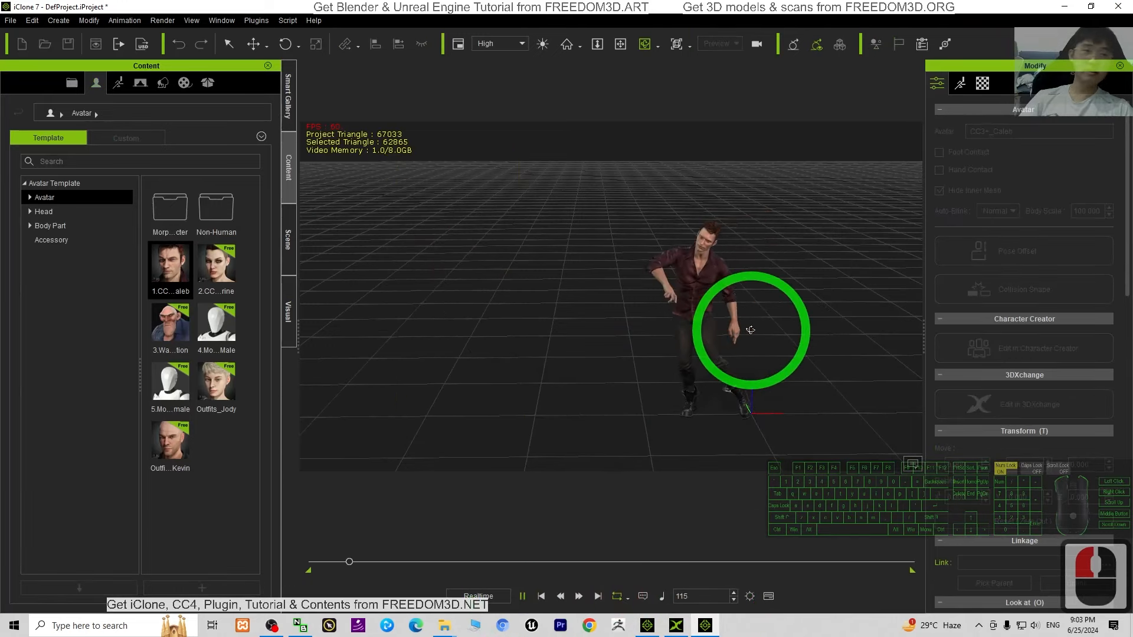
left_click(647, 627)
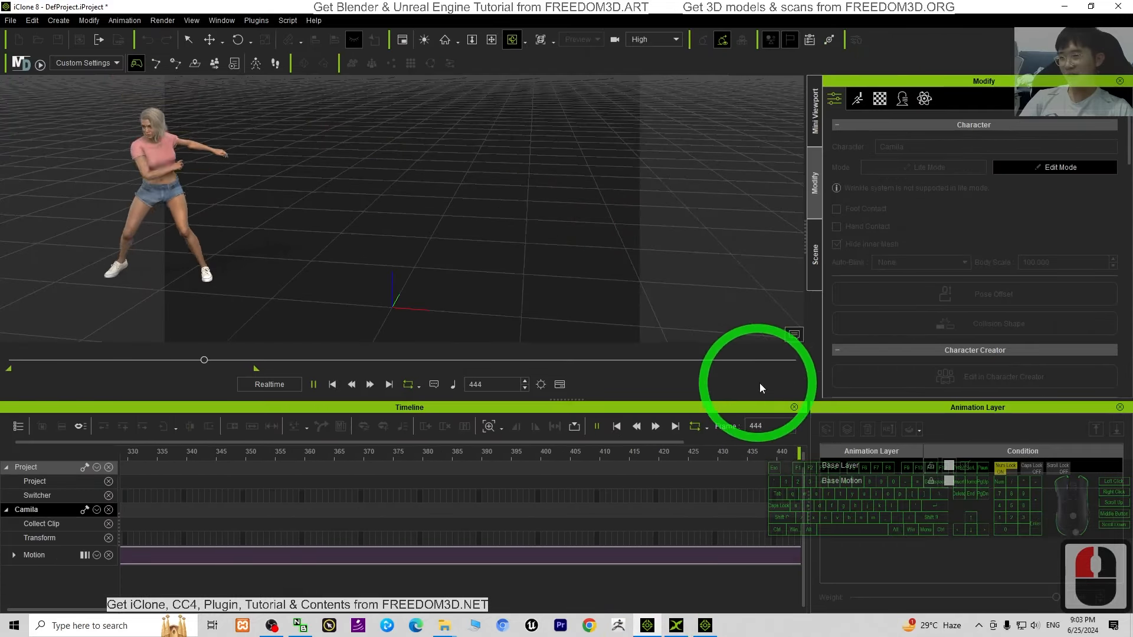
Switch to iClone 7, view Caleb's looping dance, and shorten the playback range to end shortly after the dance finishes
left_click(705, 625)
scroll(531, 328, "up", 14)
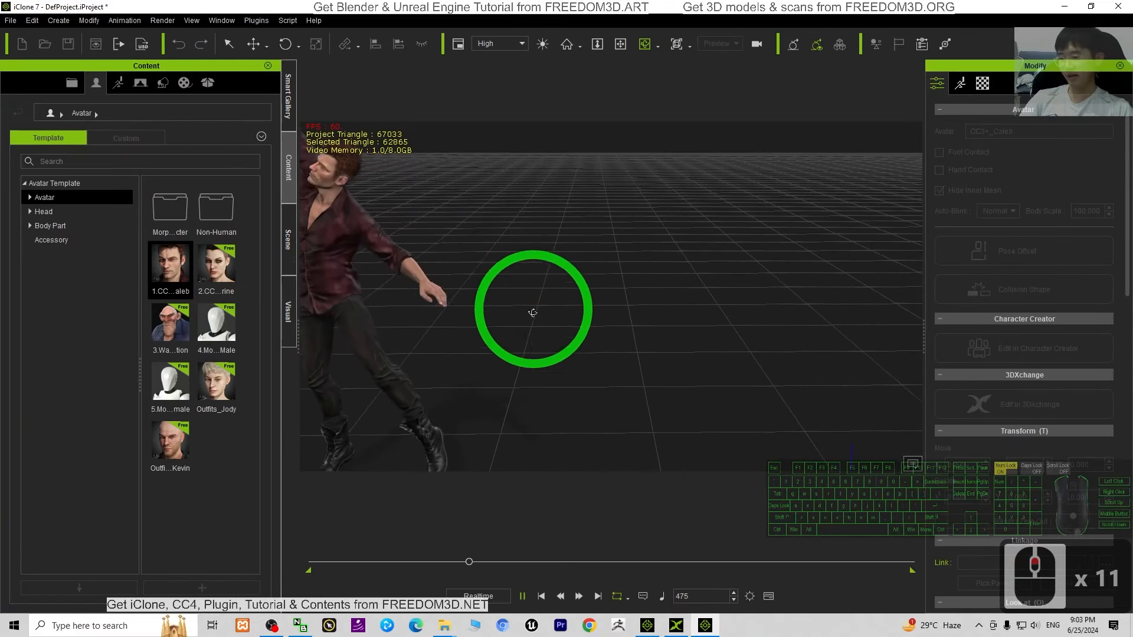
key("x")
scroll(578, 333, "down", 5)
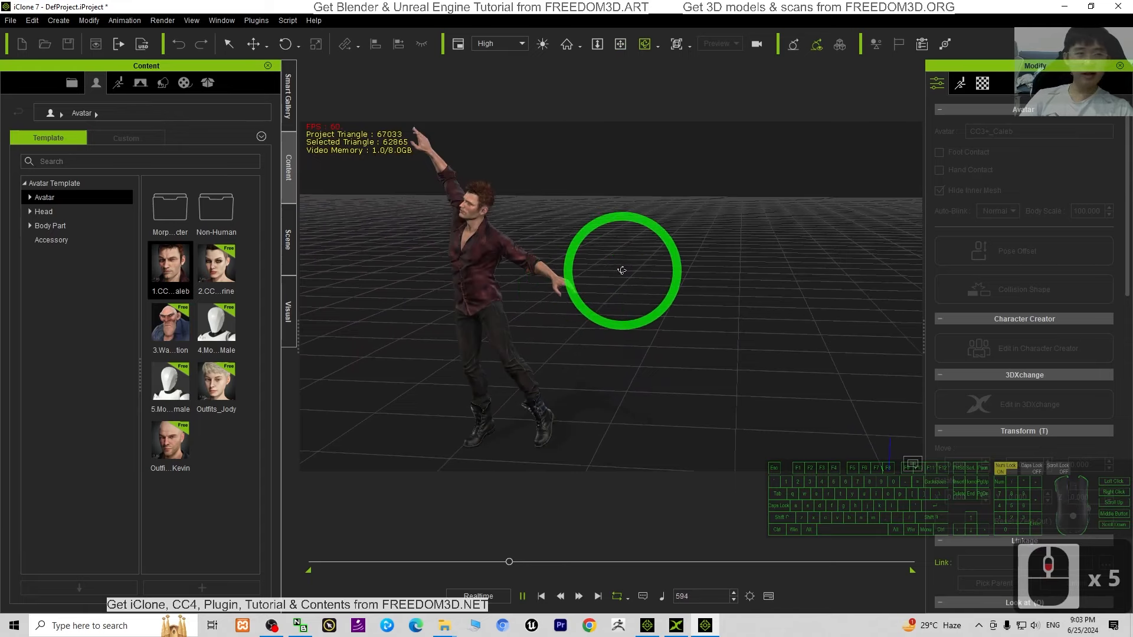
scroll(589, 306, "down", 2)
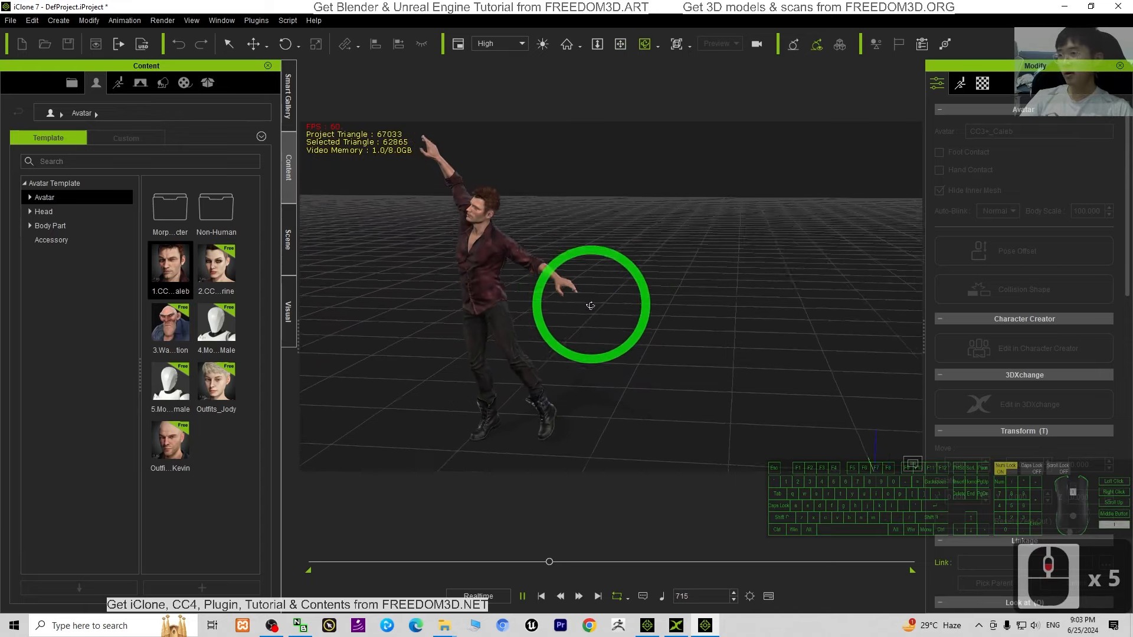
left_click_drag(528, 378, 576, 390)
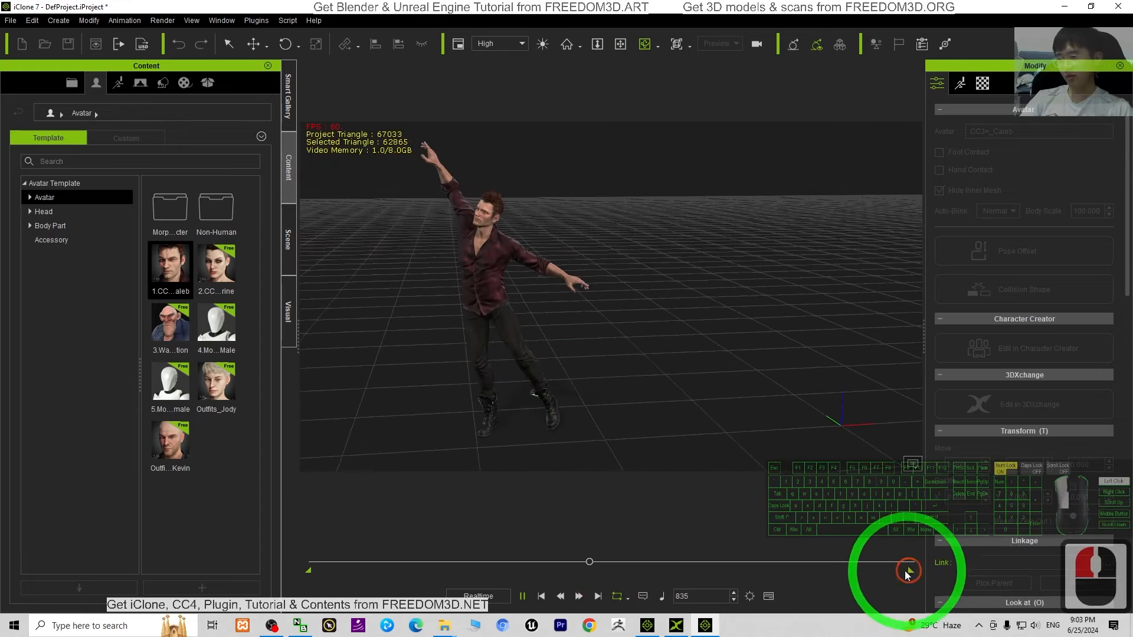
mouse_move(908, 572)
left_mouse_down()
mouse_move(596, 551)
mouse_move(554, 572)
left_mouse_up()
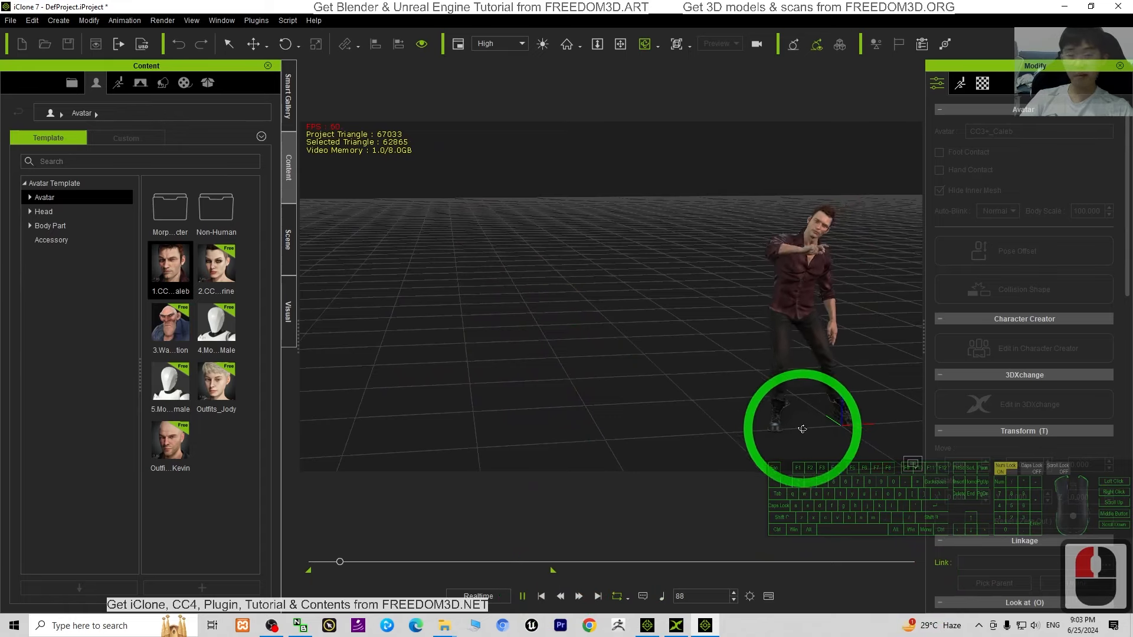
Compare the looping dances of Camila in iClone 8 and Caleb in iClone 7, checking 3DXchange 7 before ending in iClone 8
left_click(648, 627)
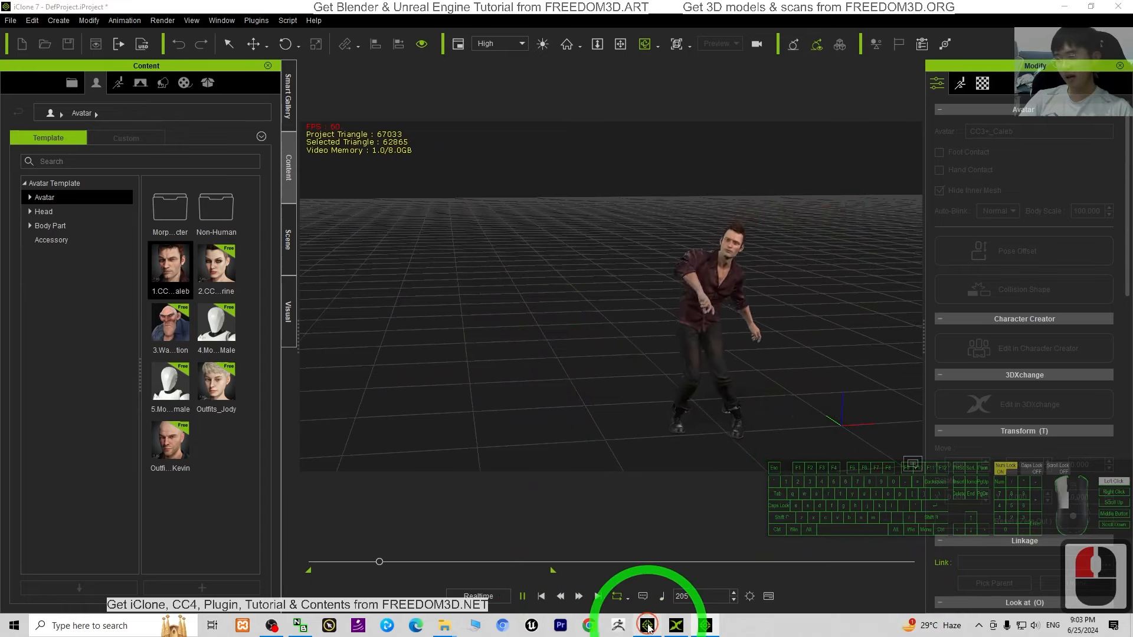
left_click(602, 303)
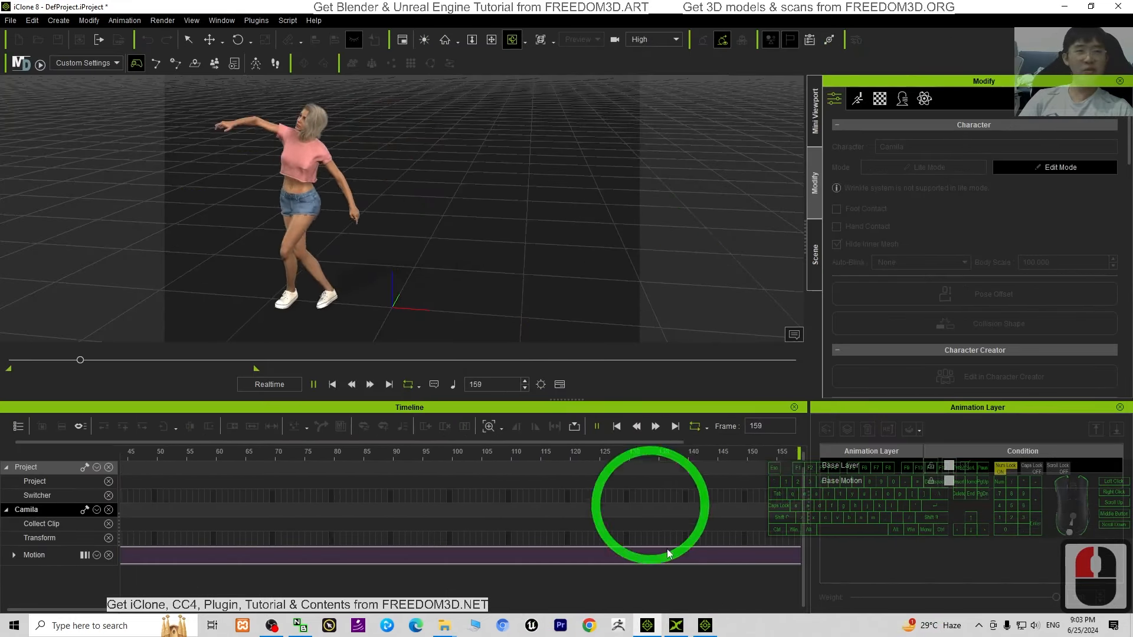
left_click(707, 627)
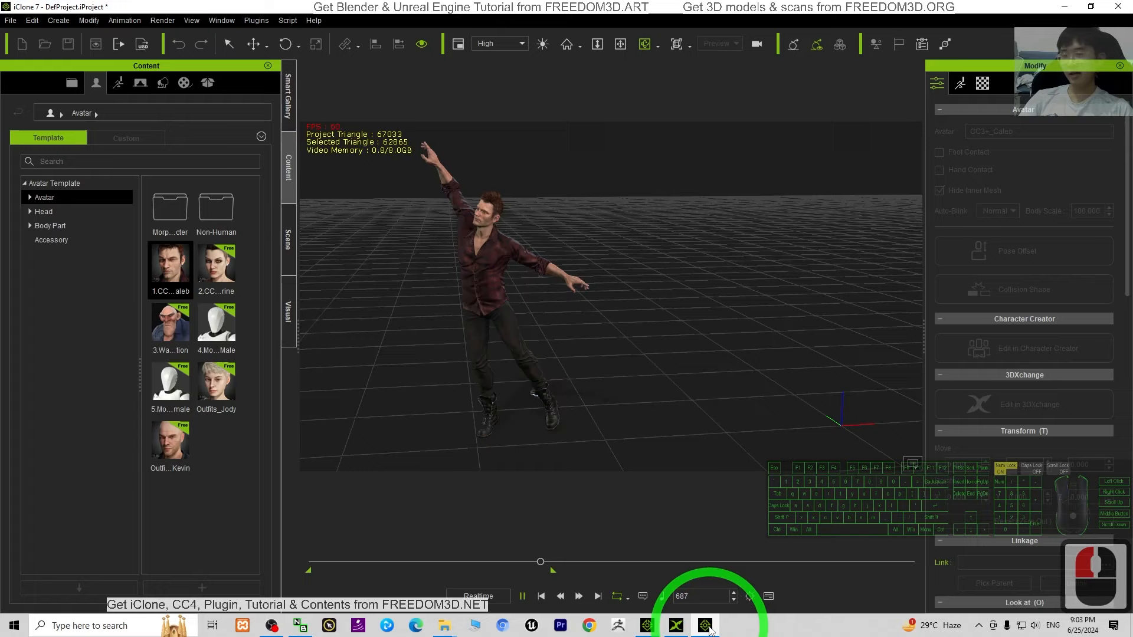
left_click(647, 627)
left_click(676, 625)
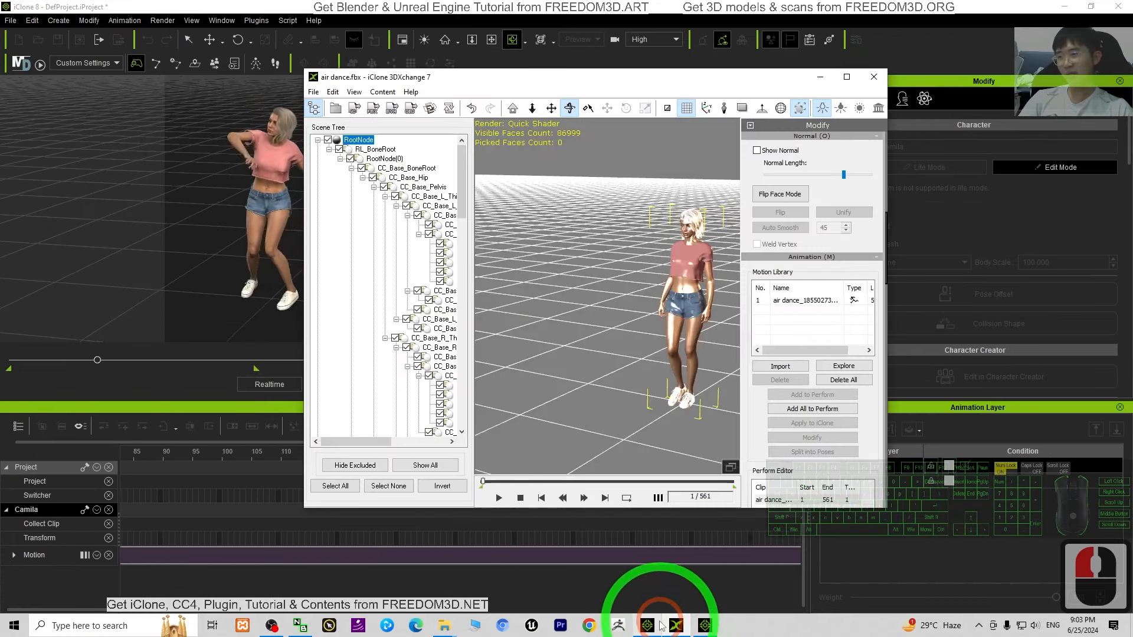
left_click(660, 627)
left_click(557, 468)
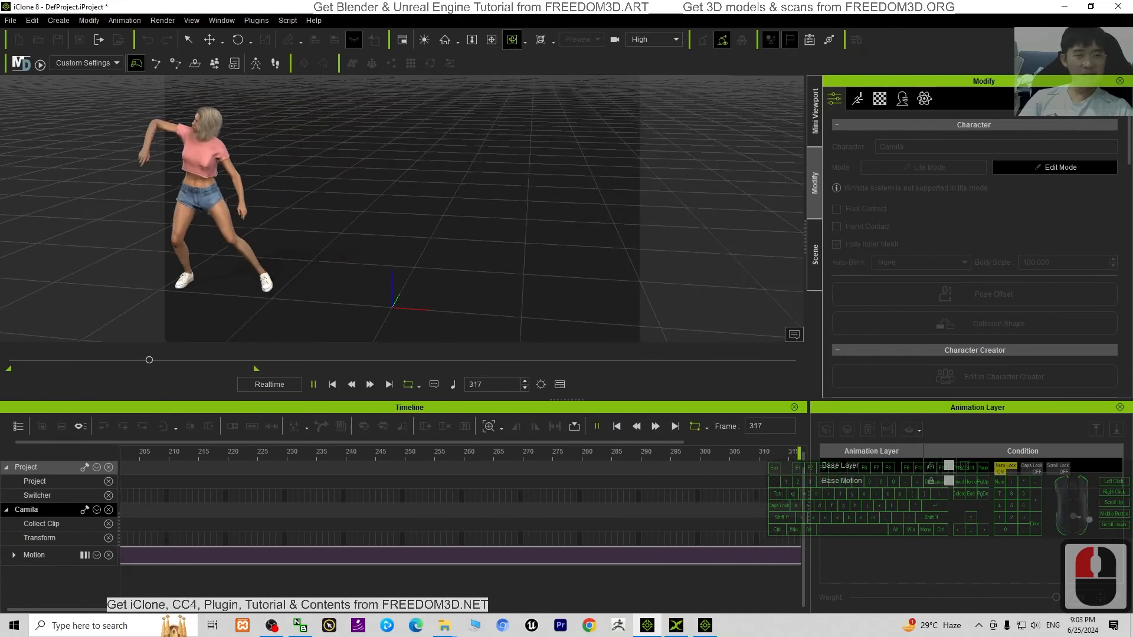